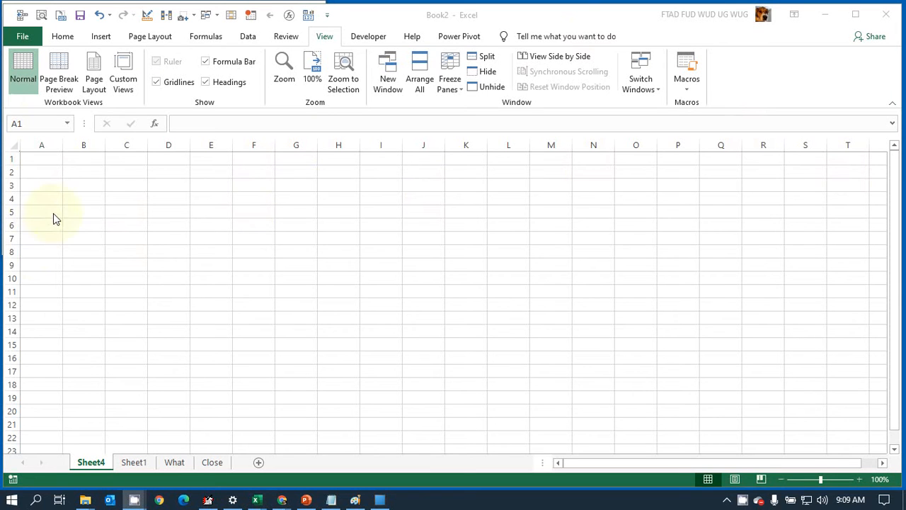
Step: Enter the heading Breakfast in cell A1 of Sheet4
{"action": "left_click", "coordinate": [41, 159]}
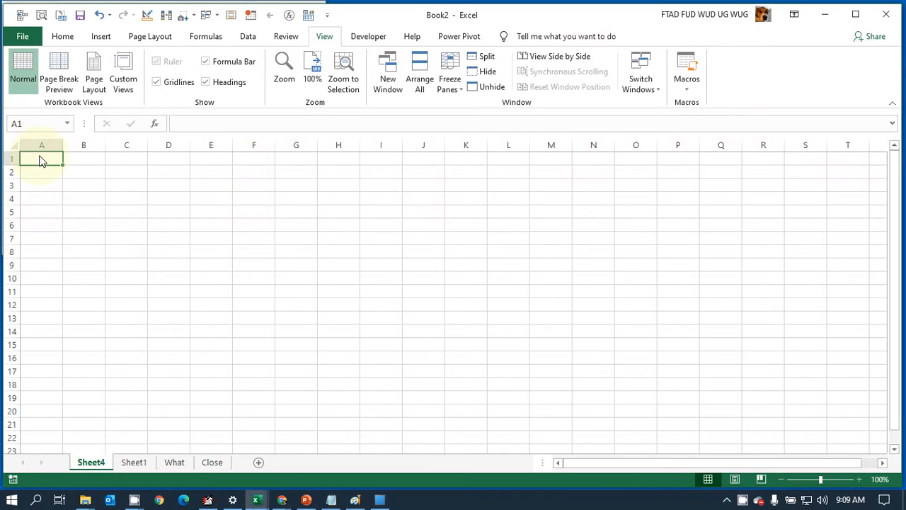
{"action": "scroll", "coordinate": [70, 179], "scroll_direction": "up", "scroll_amount": 2}
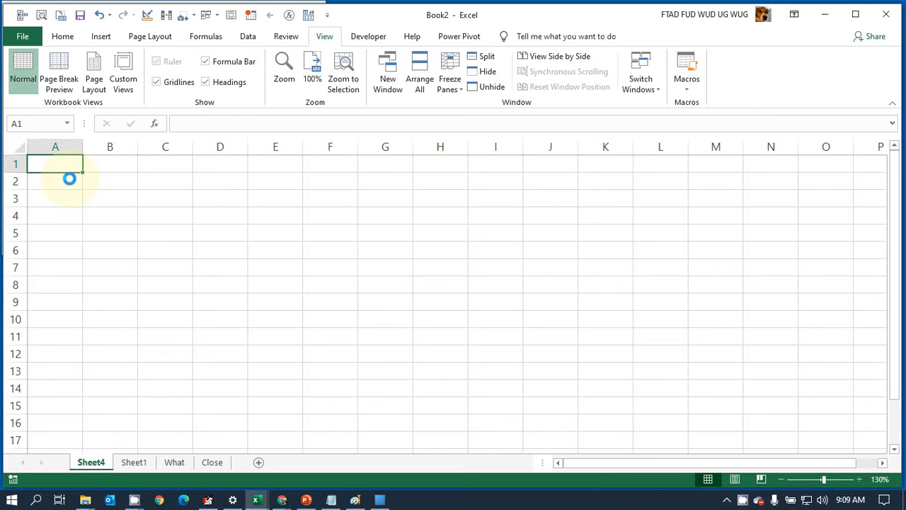
{"action": "scroll", "coordinate": [70, 179], "scroll_direction": "up", "scroll_amount": 1}
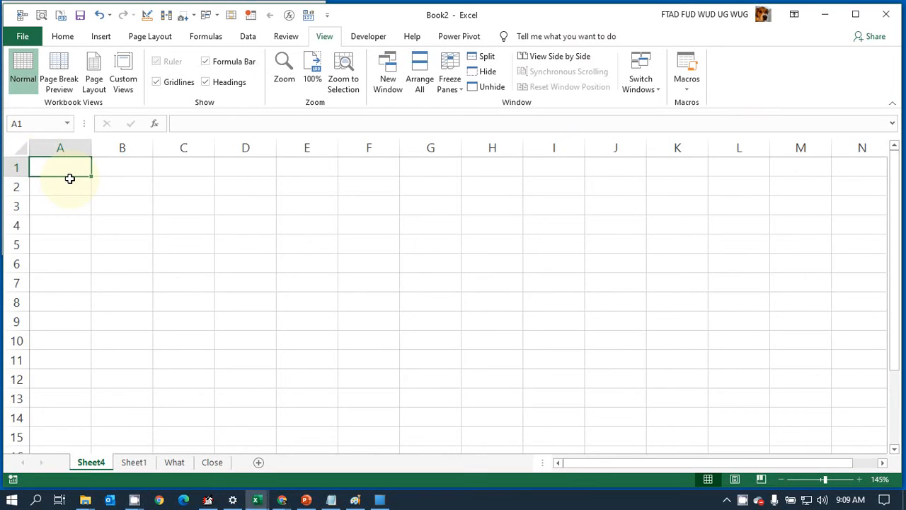
{"action": "type", "text": "Brek"}
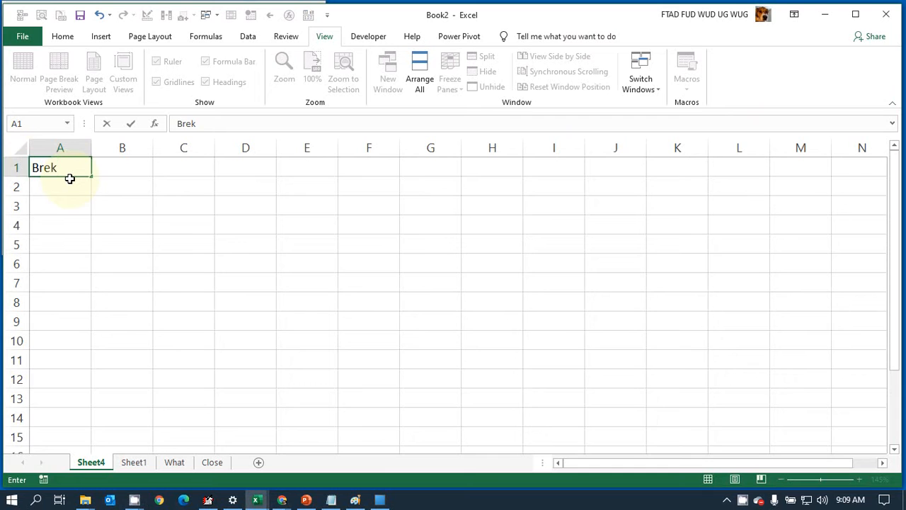
{"action": "key", "text": "BackSpace"}
{"action": "type", "text": "akfast"}
{"action": "key", "text": "ctrl+Return"}
{"action": "key", "text": "Return"}
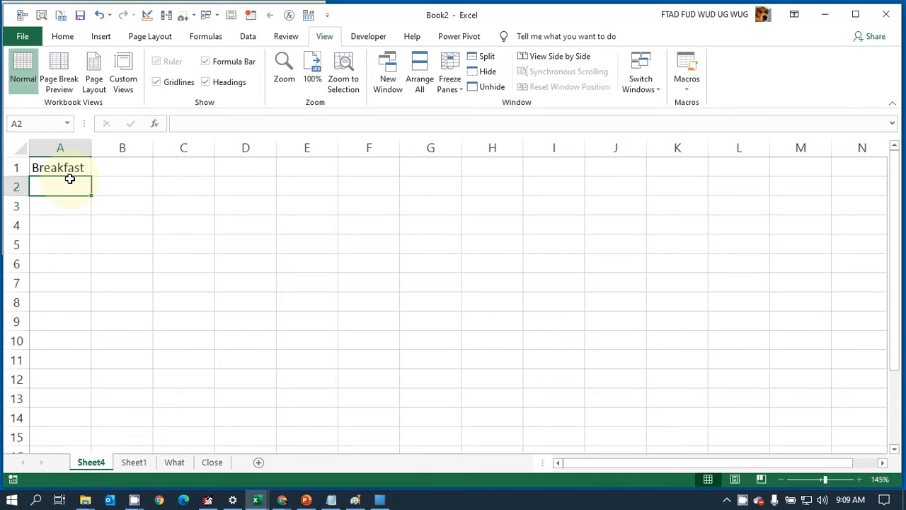
Step: List Eggs and Toast under the Breakfast heading in cells A2 and A3
{"action": "type", "text": "E"}
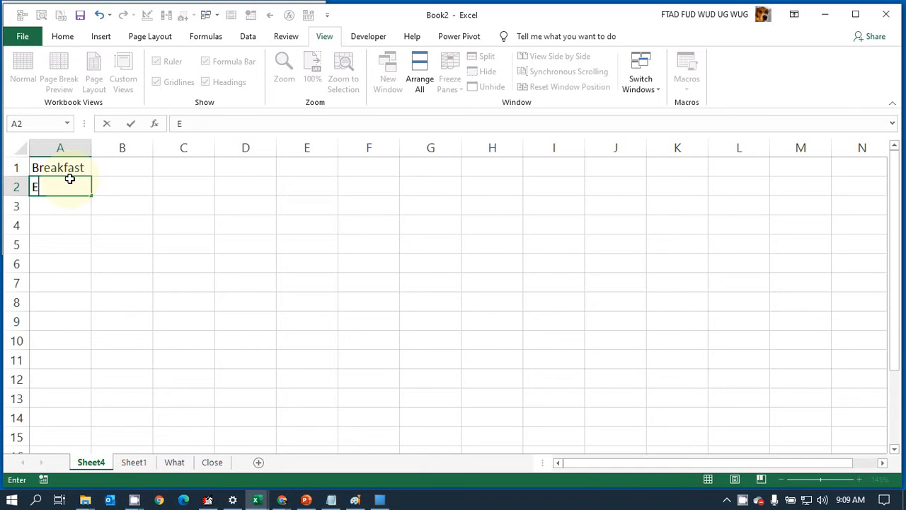
{"action": "type", "text": "ggs"}
{"action": "key", "text": "Return"}
{"action": "type", "text": "T"}
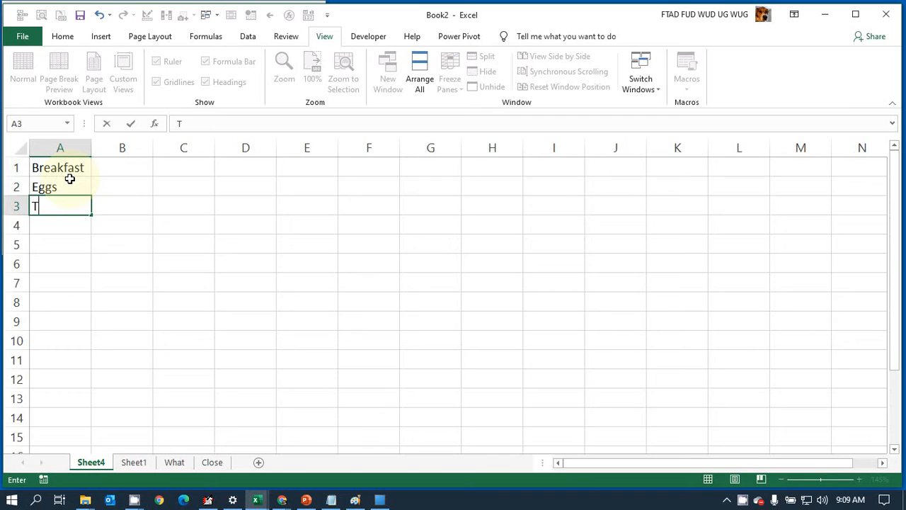
{"action": "type", "text": "oast"}
{"action": "key", "text": "Return"}
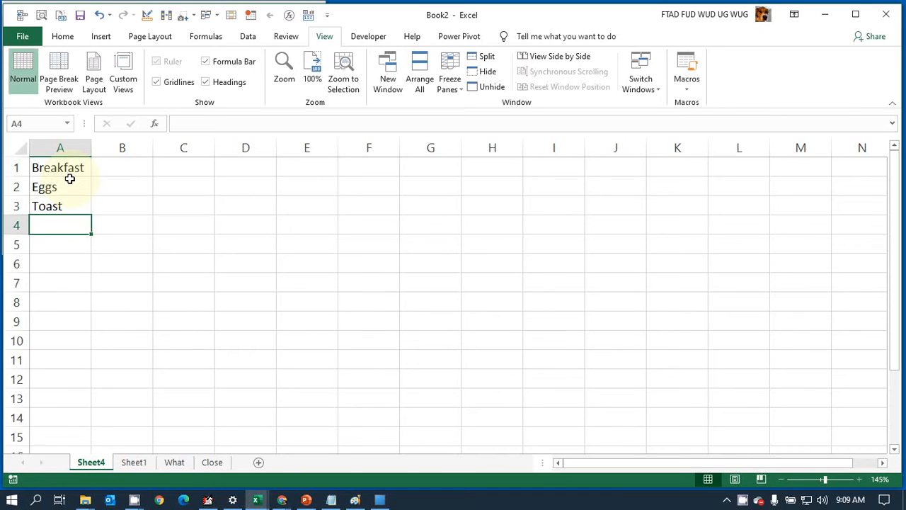
Step: Add the option Skip this meal to the breakfast list in cell A4
{"action": "type", "text": "Ki"}
{"action": "key", "text": "BackSpace"}
{"action": "key", "text": "BackSpace"}
{"action": "type", "text": "S"}
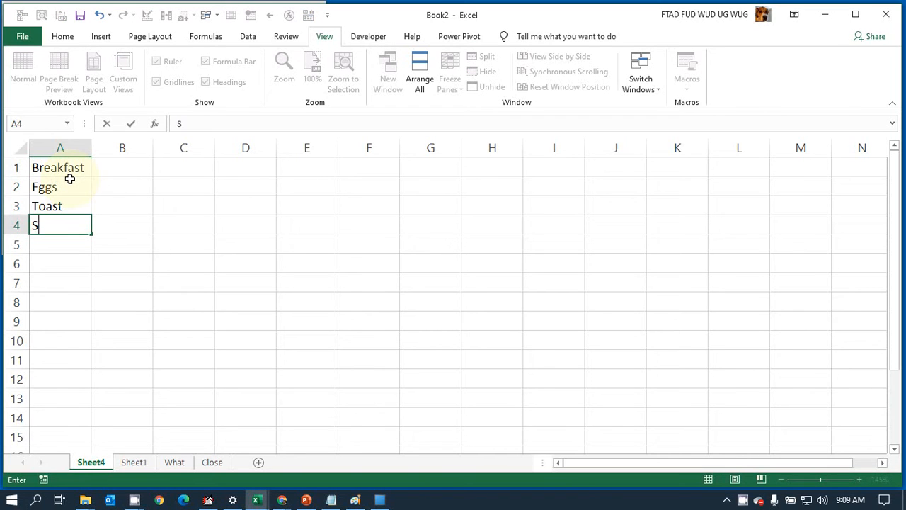
{"action": "type", "text": "kip this "}
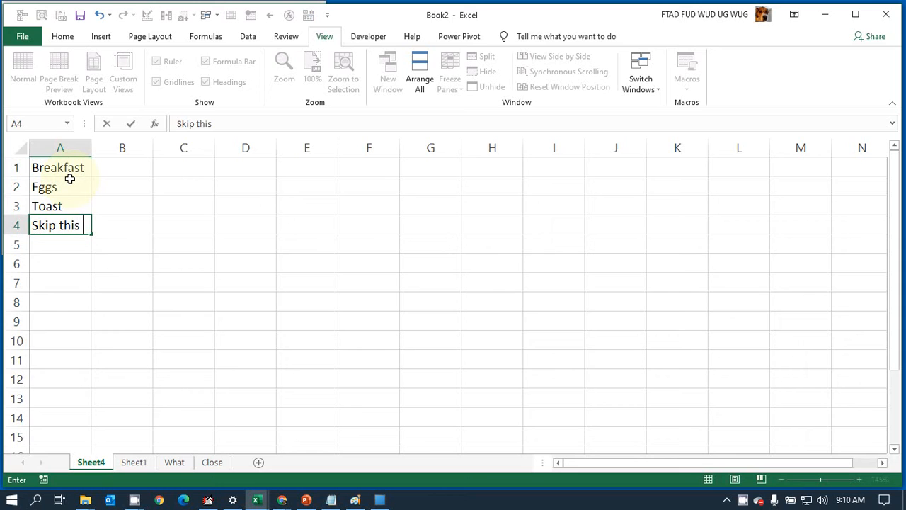
{"action": "type", "text": "meal"}
{"action": "key", "text": "Return"}
Step: Add McDonald's and Diner to the breakfast list in cells A5 and A6
{"action": "type", "text": "M"}
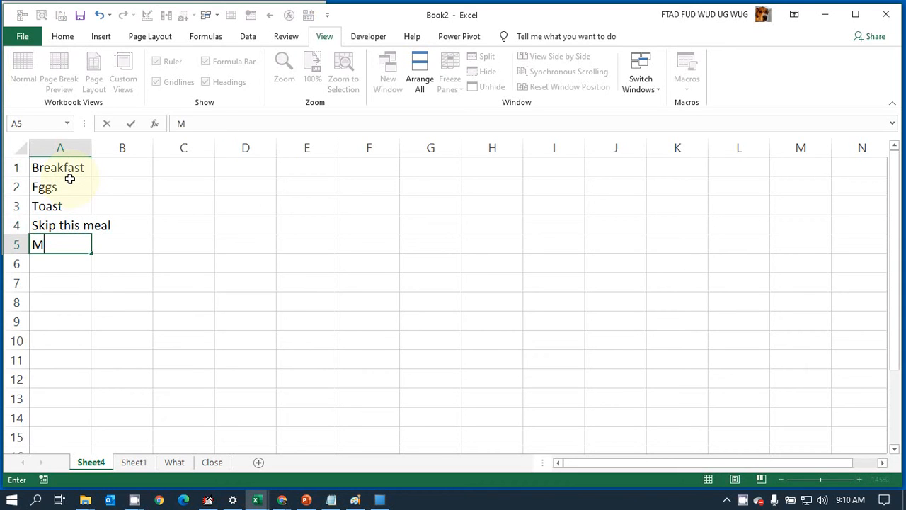
{"action": "type", "text": "cDonald's"}
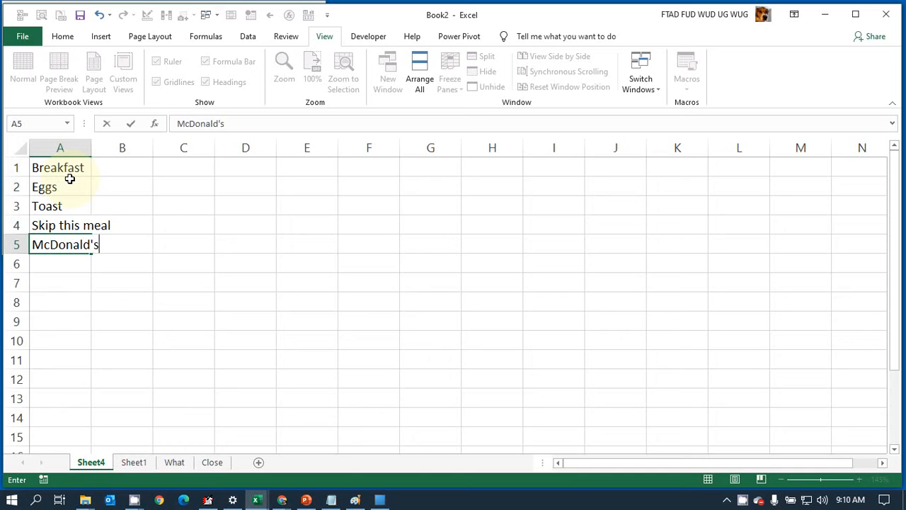
{"action": "key", "text": "Return"}
{"action": "type", "text": "Diner"}
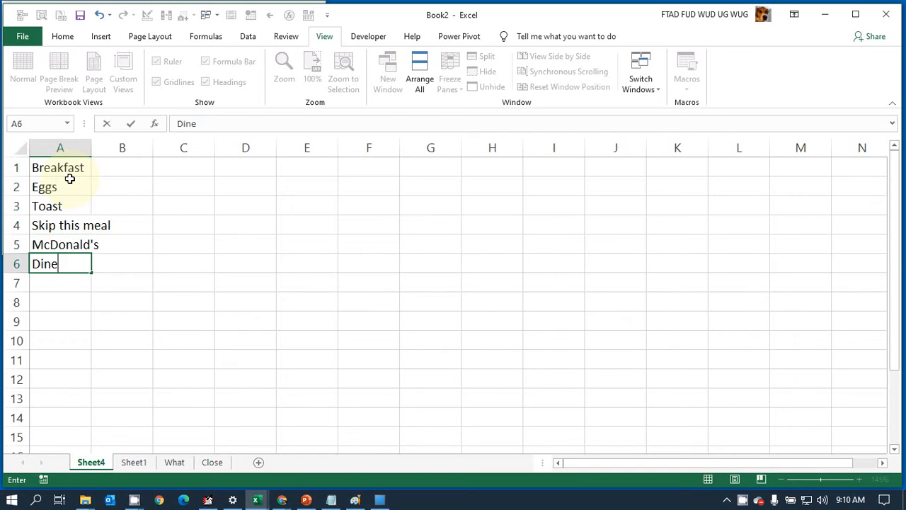
{"action": "key", "text": "Return"}
Step: Complete the breakfast list with Waffles in cell A7 and Yogurt in cell A8
{"action": "type", "text": "Wal"}
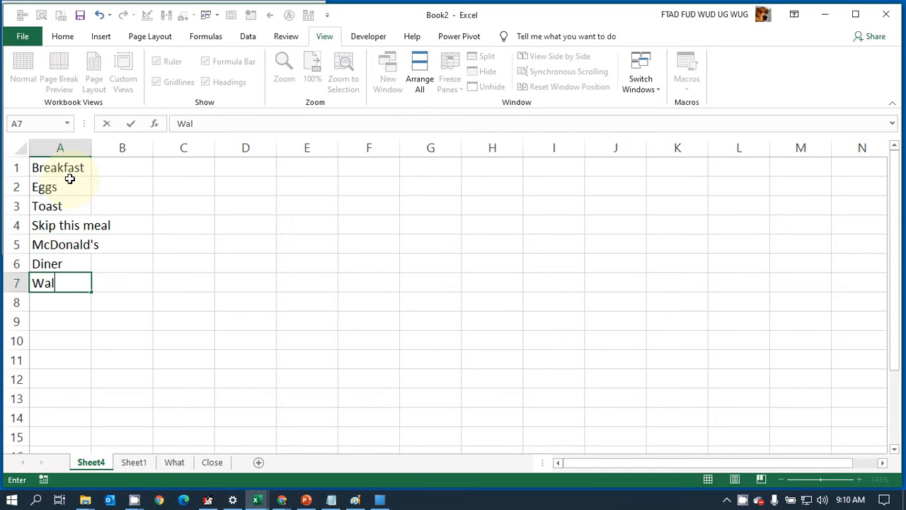
{"action": "key", "text": "BackSpace"}
{"action": "type", "text": "ffles"}
{"action": "key", "text": "Return"}
{"action": "type", "text": "Your"}
{"action": "key", "text": "BackSpace"}
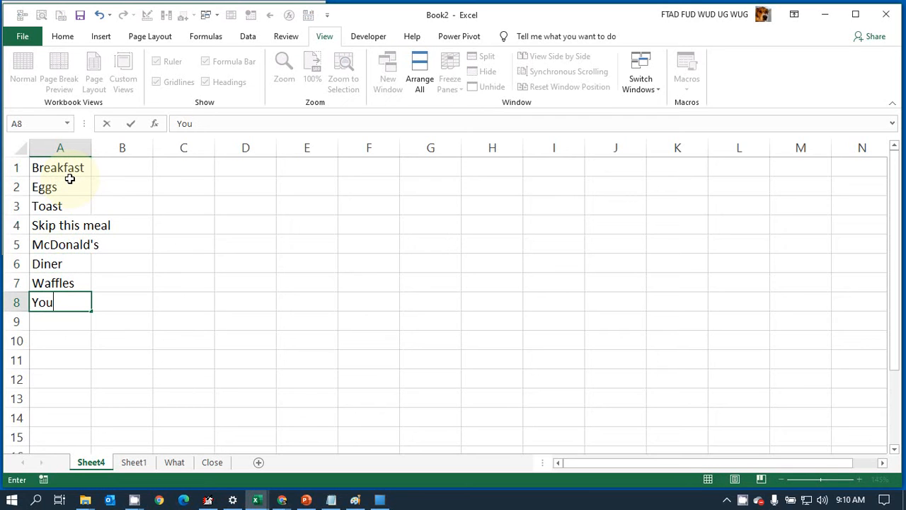
{"action": "type", "text": "gurt"}
{"action": "key", "text": "Return"}
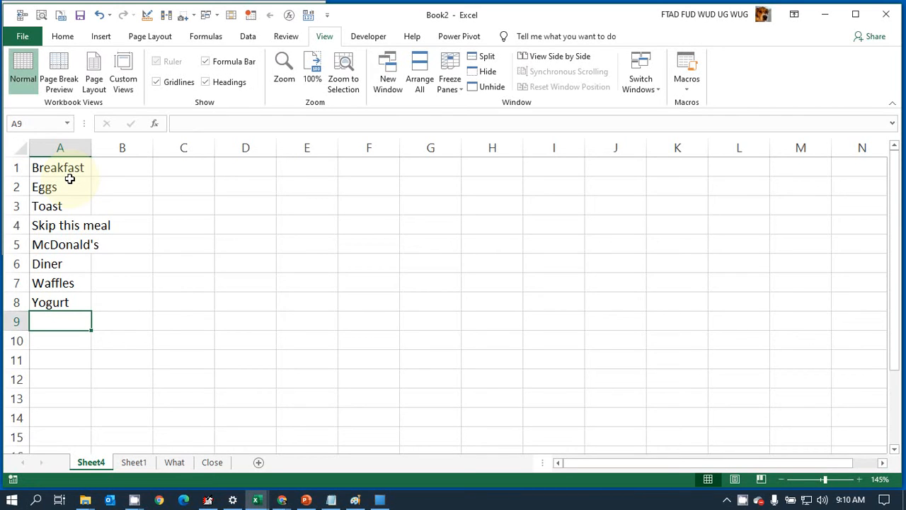
Step: Make the Breakfast heading in cell A1 bold
{"action": "key", "text": "Up"}
{"action": "key", "text": "Up"}
{"action": "key", "text": "Up"}
{"action": "key", "text": "Up"}
{"action": "key", "text": "Up"}
{"action": "key", "text": "Up"}
{"action": "key", "text": "Up"}
{"action": "key", "text": "Up"}
{"action": "key", "text": "Down"}
{"action": "key", "text": "Down"}
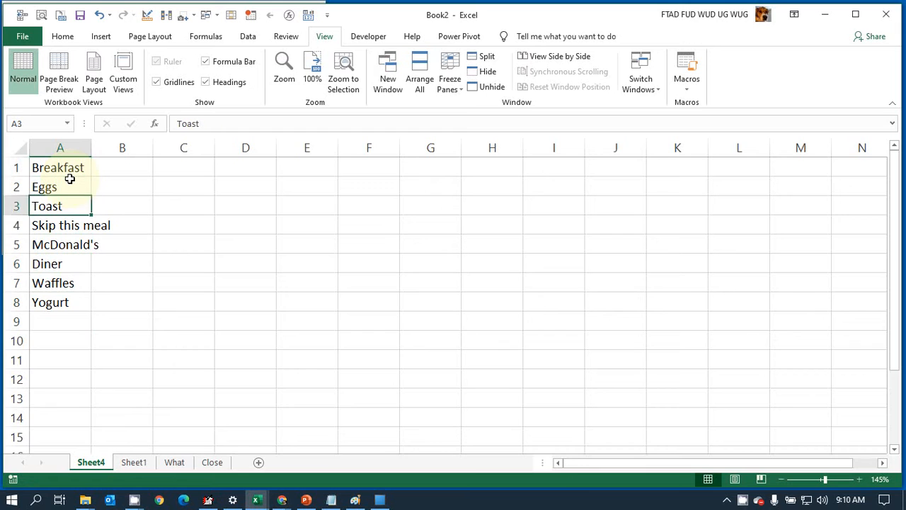
{"action": "key", "text": "Down"}
{"action": "key", "text": "Down"}
{"action": "key", "text": "Down"}
{"action": "key", "text": "Up"}
{"action": "key", "text": "Up"}
{"action": "key", "text": "Up"}
{"action": "key", "text": "Up"}
{"action": "key", "text": "Up"}
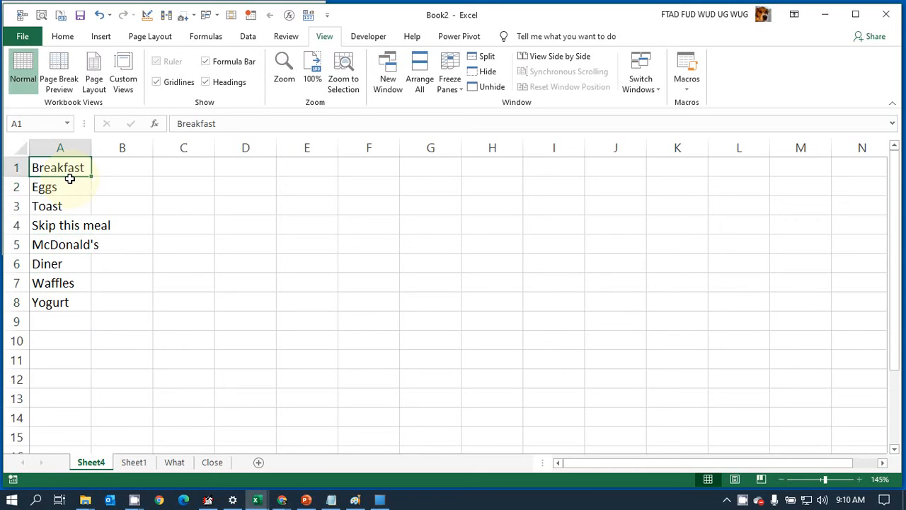
{"action": "key", "text": "ctrl+b"}
{"action": "key", "text": "Down"}
{"action": "key", "text": "Down"}
{"action": "key", "text": "Down"}
{"action": "key", "text": "Down"}
{"action": "key", "text": "Down"}
{"action": "key", "text": "Down"}
{"action": "key", "text": "Down"}
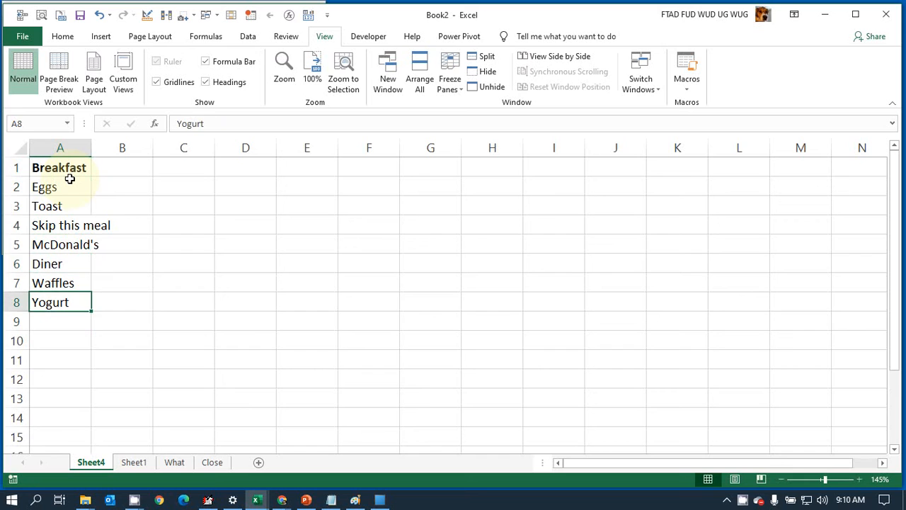
{"action": "key", "text": "Up"}
{"action": "key", "text": "Up"}
Step: Enter the formula =RANDBETWEEN(2, 8) in cell C1 to generate a random row number for the breakfast list
{"action": "key", "text": "Up"}
{"action": "key", "text": "Up"}
{"action": "key", "text": "Up"}
{"action": "key", "text": "Up"}
{"action": "key", "text": "Up"}
{"action": "key", "text": "Down"}
{"action": "key", "text": "Down"}
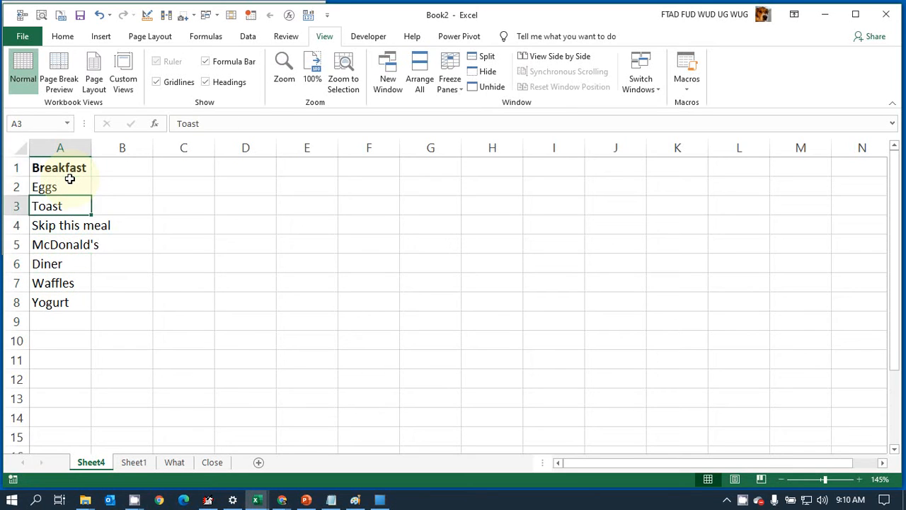
{"action": "key", "text": "Up"}
{"action": "key", "text": "Up"}
{"action": "key", "text": "Right"}
{"action": "key", "text": "Right"}
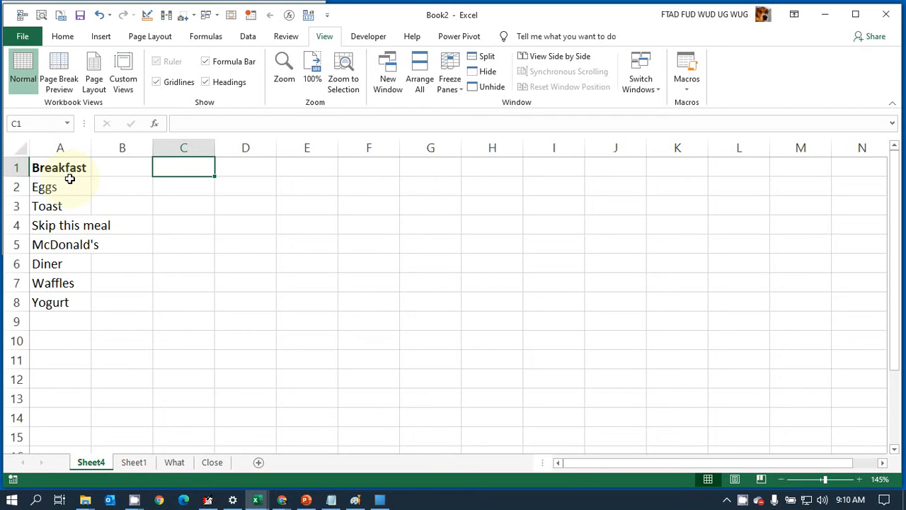
{"action": "type", "text": "="}
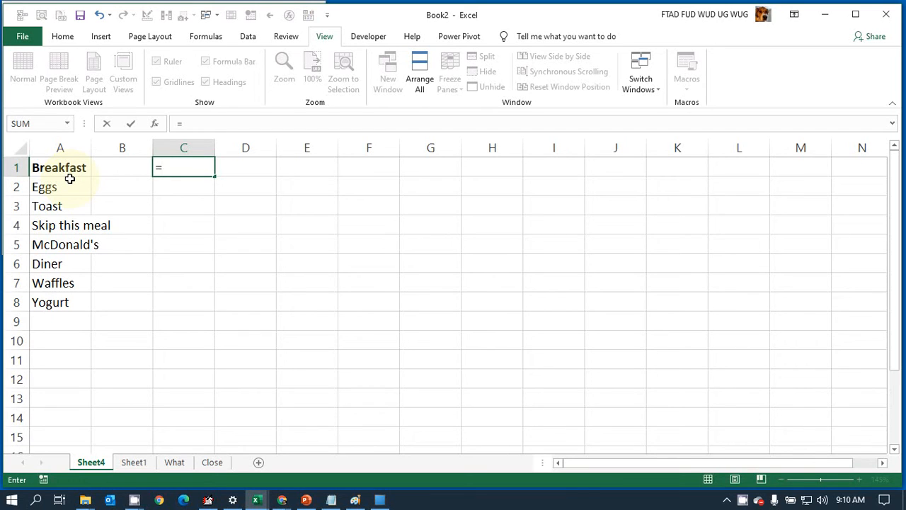
{"action": "type", "text": "r"}
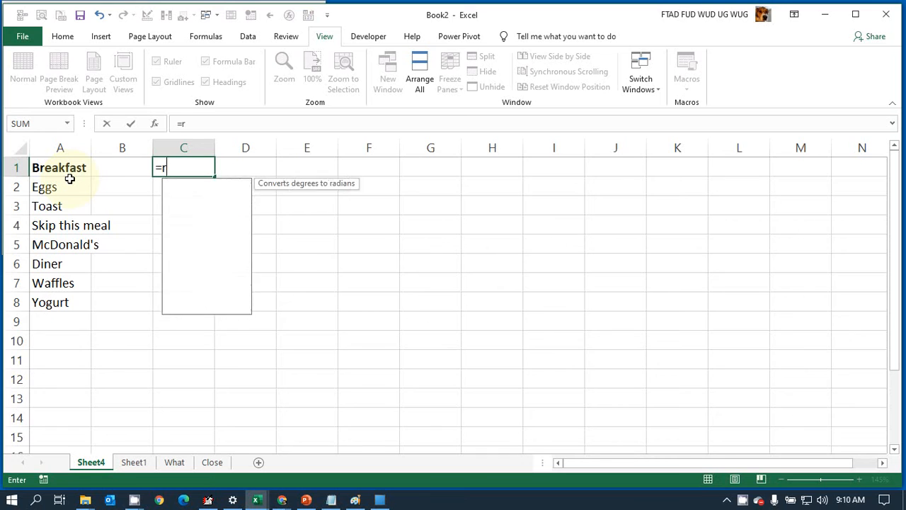
{"action": "type", "text": "anb"}
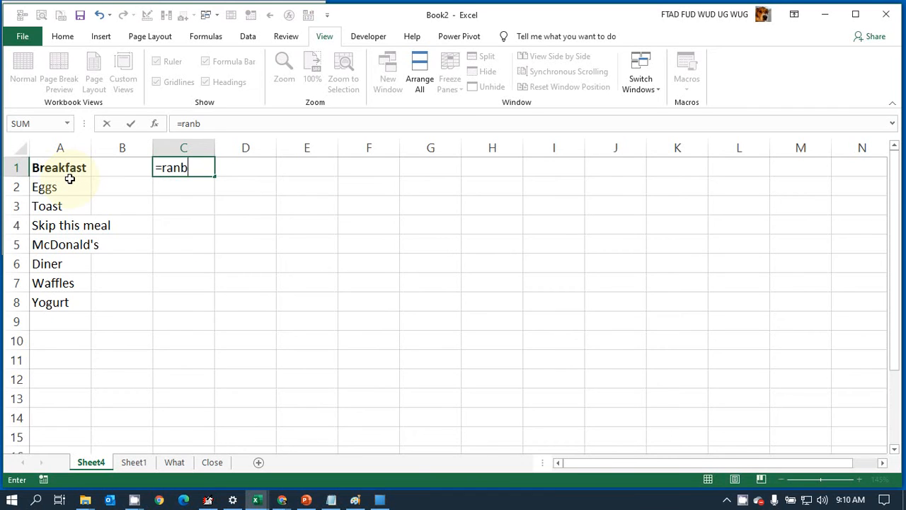
{"action": "key", "text": "BackSpace"}
{"action": "type", "text": "dbet"}
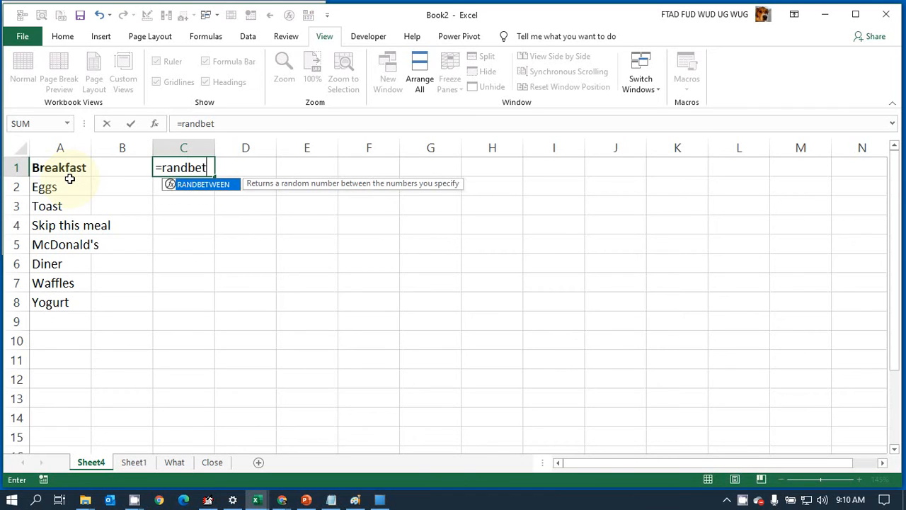
{"action": "type", "text": "ween("}
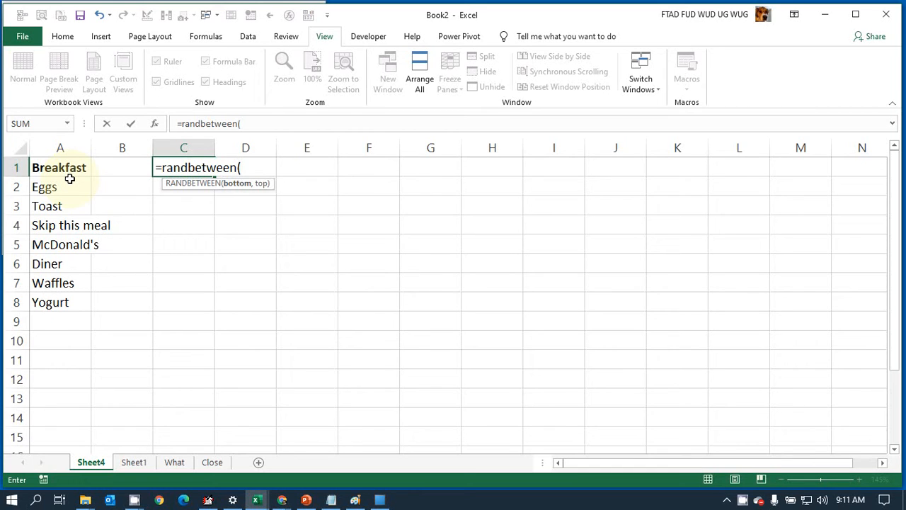
{"action": "type", "text": "2, 8)"}
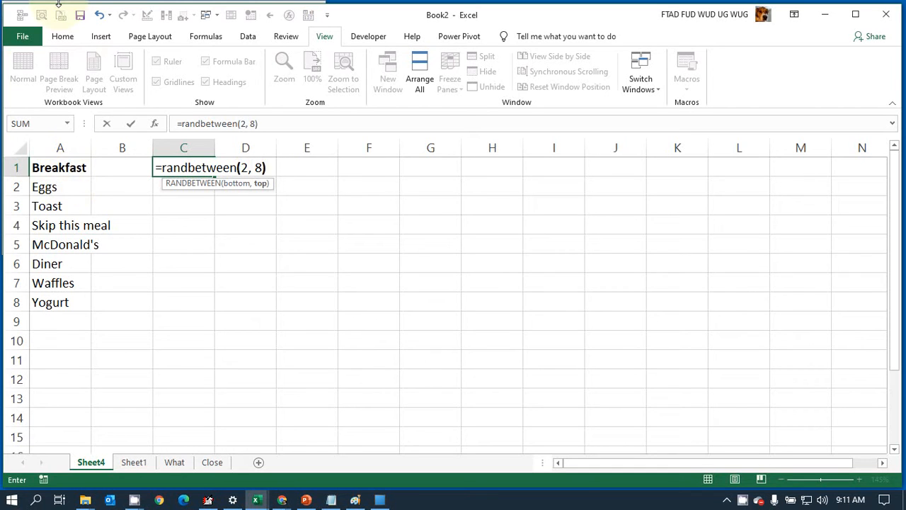
{"action": "key", "text": "Return"}
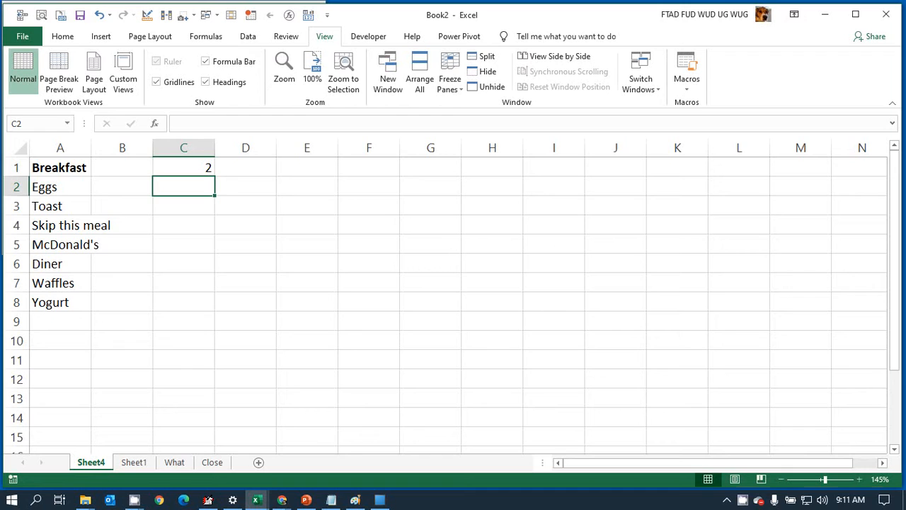
Step: Enter the test text xcvxcv in cell E1 to make the random number recalculate, and clear the cell again
{"action": "left_click", "coordinate": [215, 167]}
{"action": "left_click", "coordinate": [251, 166]}
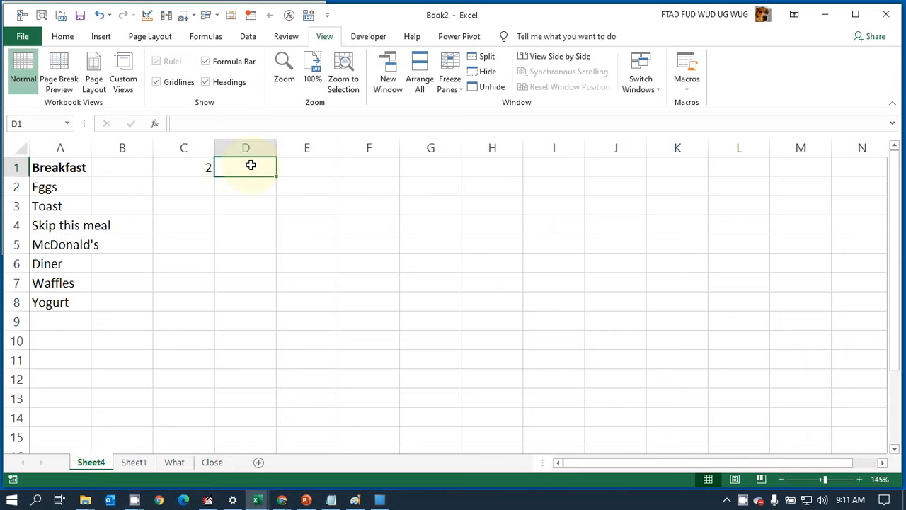
{"action": "left_click", "coordinate": [328, 167]}
{"action": "type", "text": "xcvxcv"}
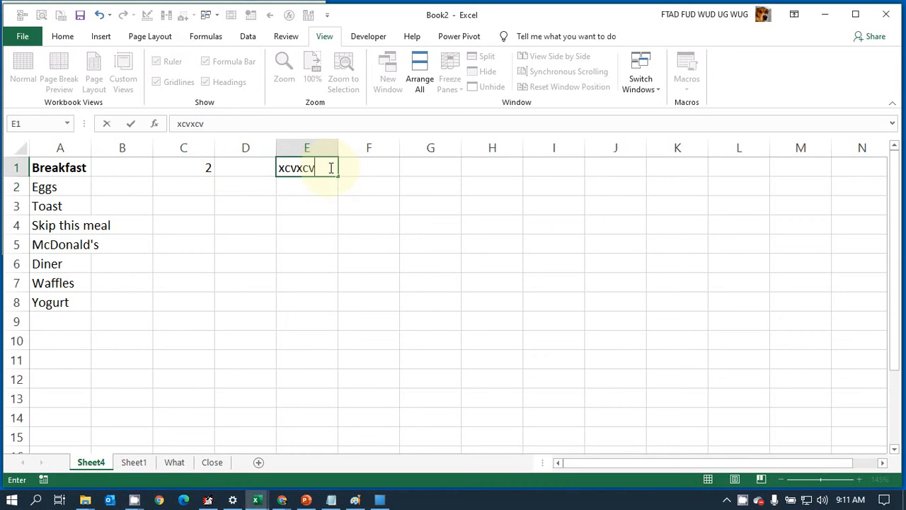
{"action": "key", "text": "Return"}
{"action": "left_click", "coordinate": [330, 165]}
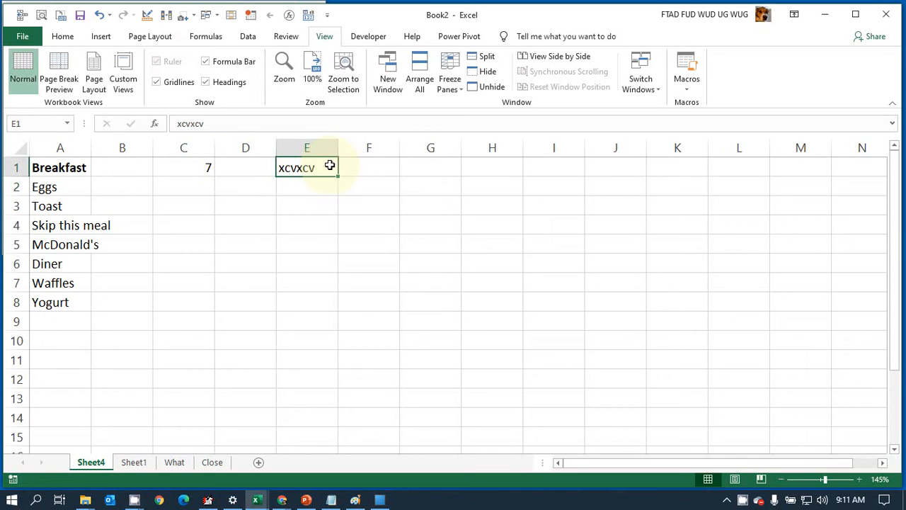
{"action": "key", "text": "Delete"}
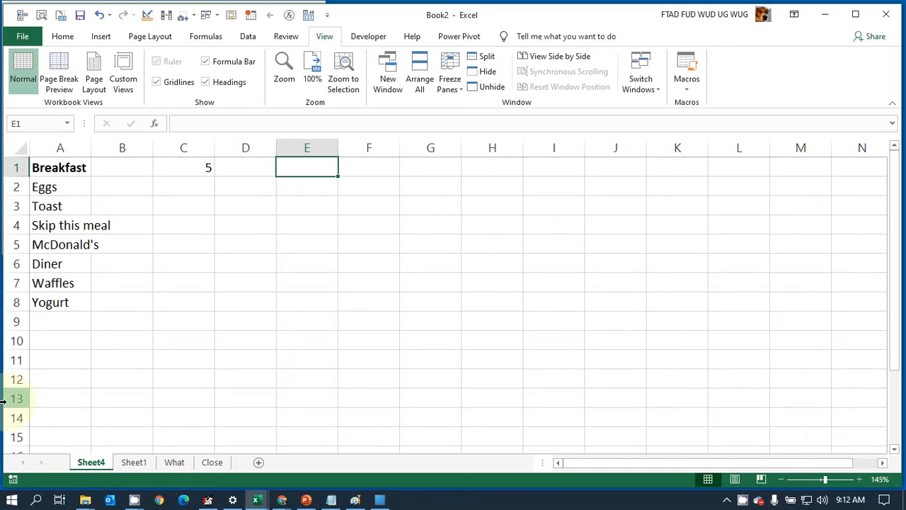
{"action": "key", "text": "F1"}
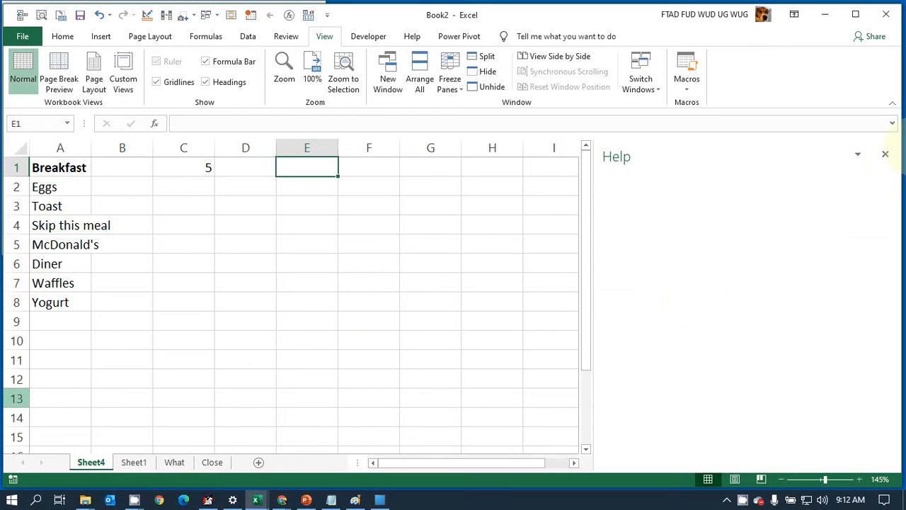
{"action": "left_click", "coordinate": [886, 156]}
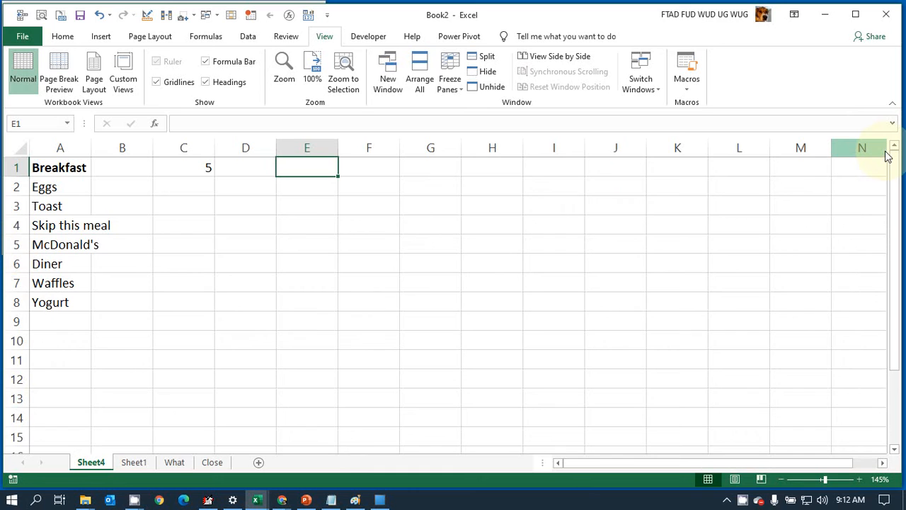
{"action": "key", "text": "F1"}
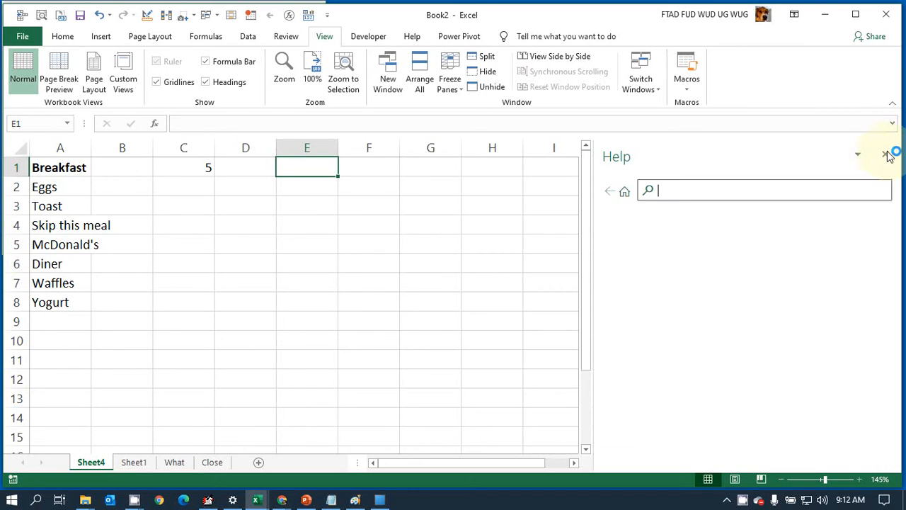
{"action": "left_click", "coordinate": [888, 155]}
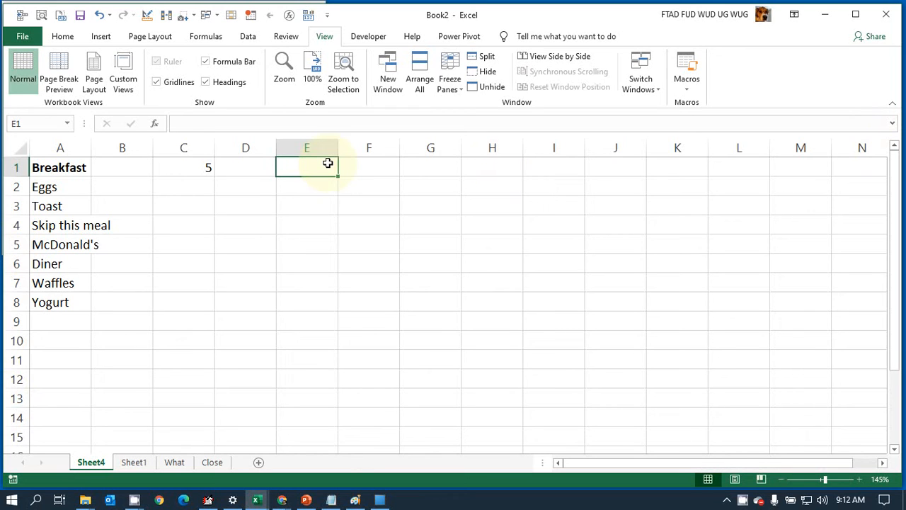
Step: Enter the test text dfgdf in cell E1 to trigger a recalculation of the random number, and clear the cell again
{"action": "type", "text": "dfgdf"}
{"action": "key", "text": "Return"}
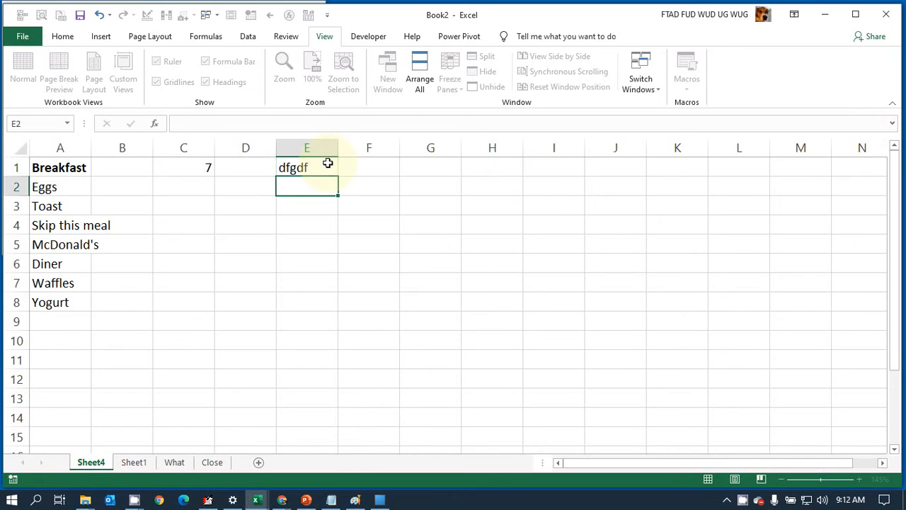
{"action": "left_click", "coordinate": [328, 164]}
{"action": "key", "text": "Delete"}
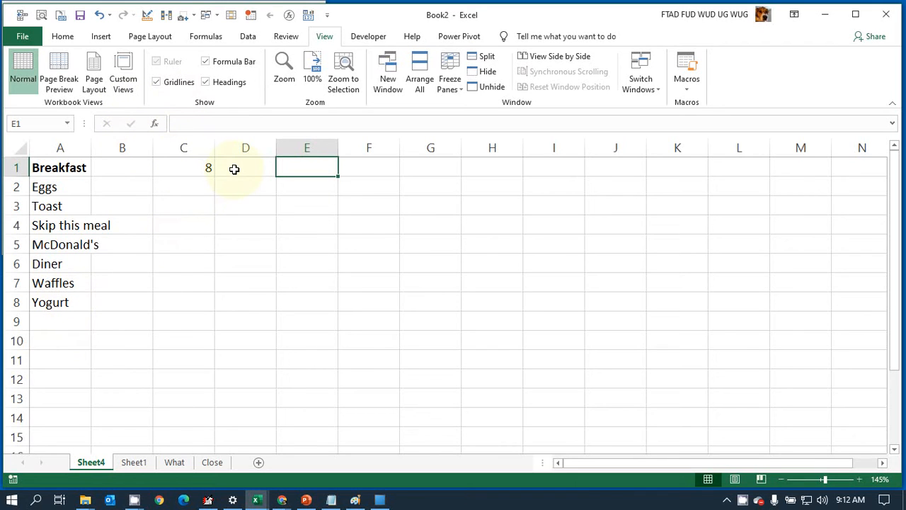
Step: Recalculate the sheet several times to see new random numbers in cell C1, and check the formula behind them
{"action": "key", "text": "F9"}
{"action": "key", "text": "F9"}
{"action": "key", "text": "F9"}
{"action": "key", "text": "F9"}
{"action": "key", "text": "F9"}
{"action": "left_click", "coordinate": [200, 171]}
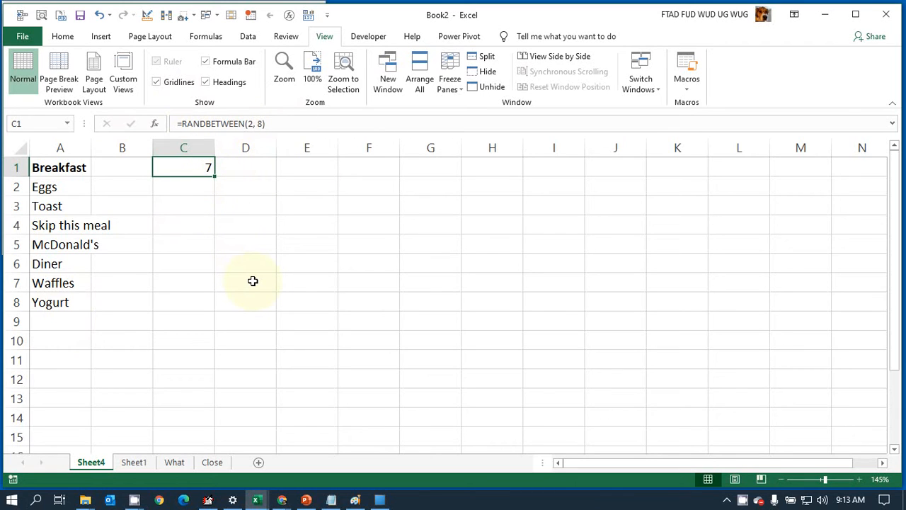
{"action": "key", "text": "Down"}
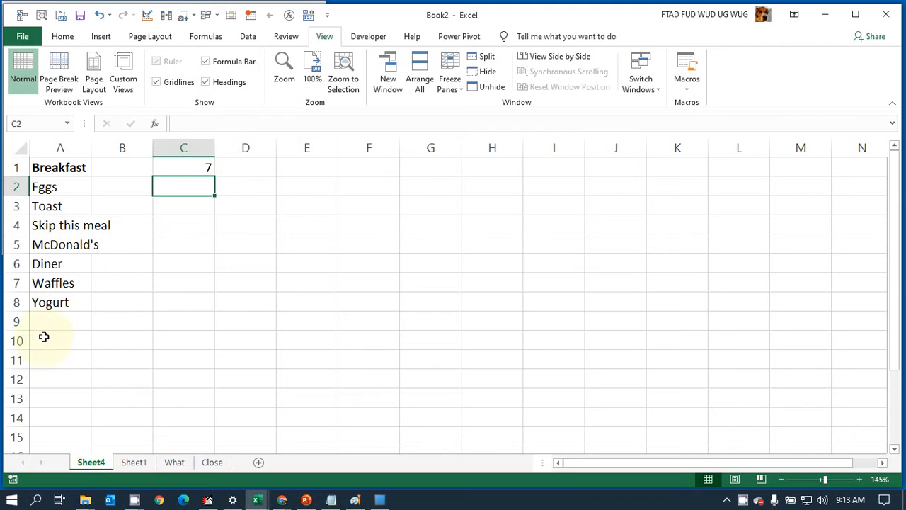
Step: Add Bacon to the end of the breakfast list in cell A9
{"action": "left_click", "coordinate": [59, 318]}
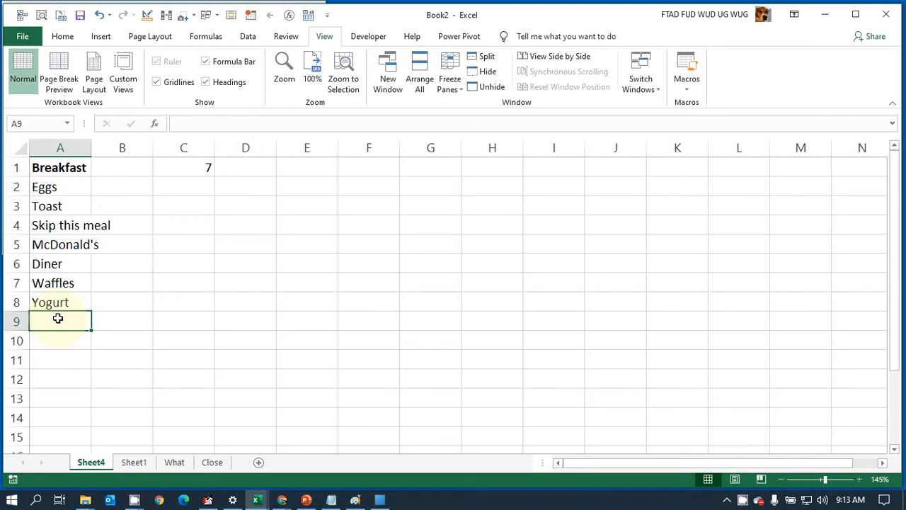
{"action": "type", "text": "Bac"}
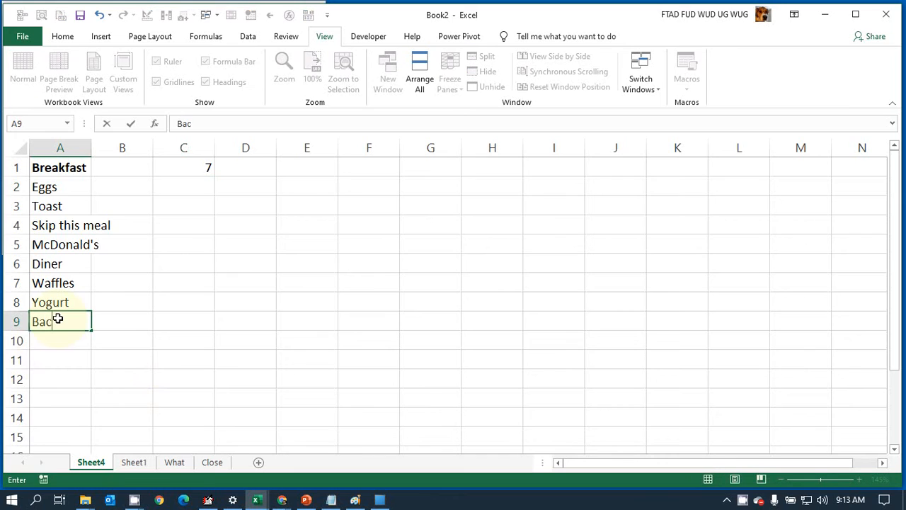
{"action": "type", "text": "c"}
{"action": "key", "text": "BackSpace"}
{"action": "type", "text": "on"}
{"action": "key", "text": "Return"}
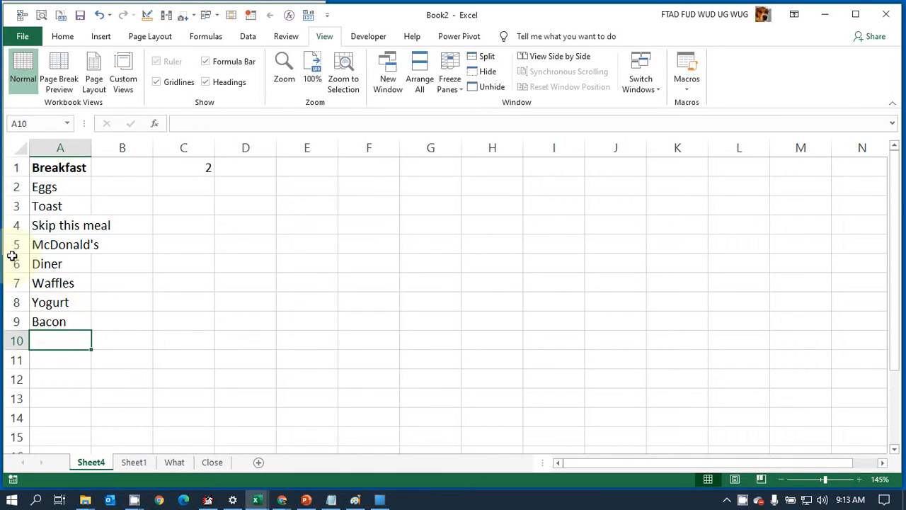
Step: Set the upper limit of the RANDBETWEEN formula in cell C1 to 9, and widen column A to fit its longest entry
{"action": "left_click", "coordinate": [208, 167]}
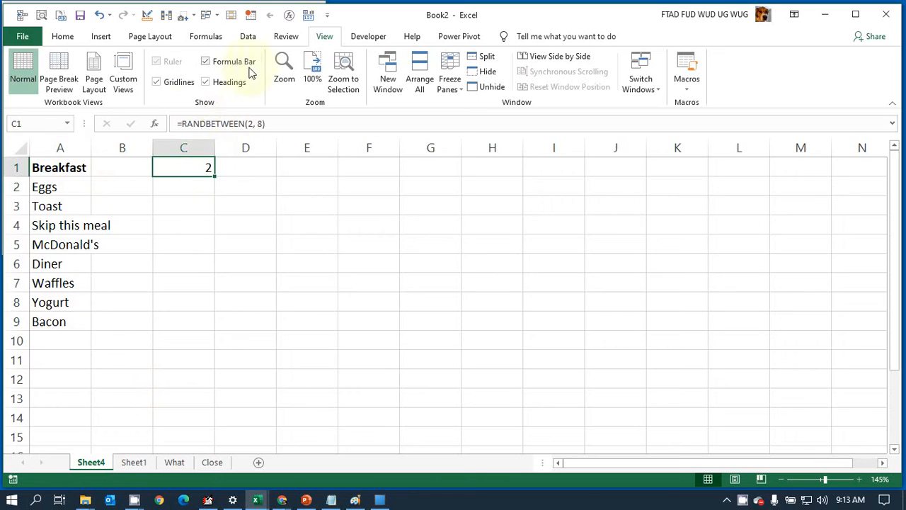
{"action": "left_click", "coordinate": [273, 122]}
{"action": "key", "text": "Left"}
{"action": "key", "text": "BackSpace"}
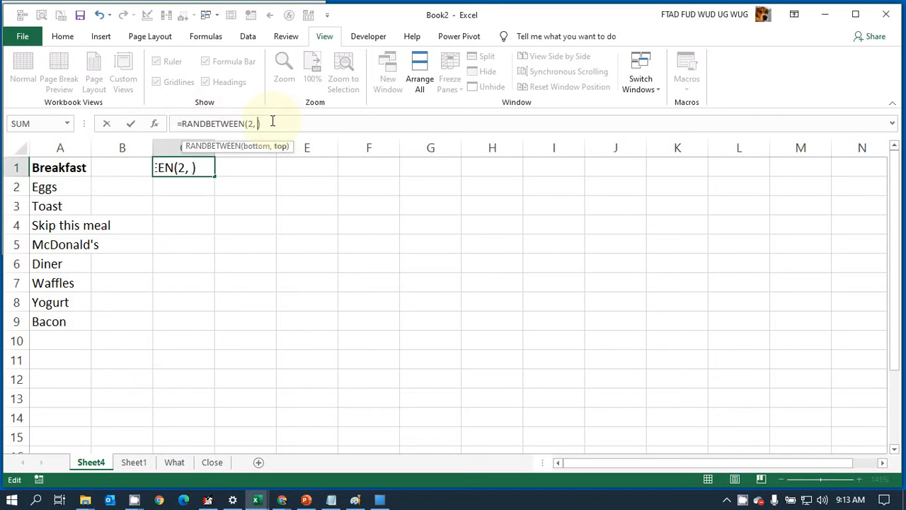
{"action": "type", "text": "9"}
{"action": "key", "text": "Return"}
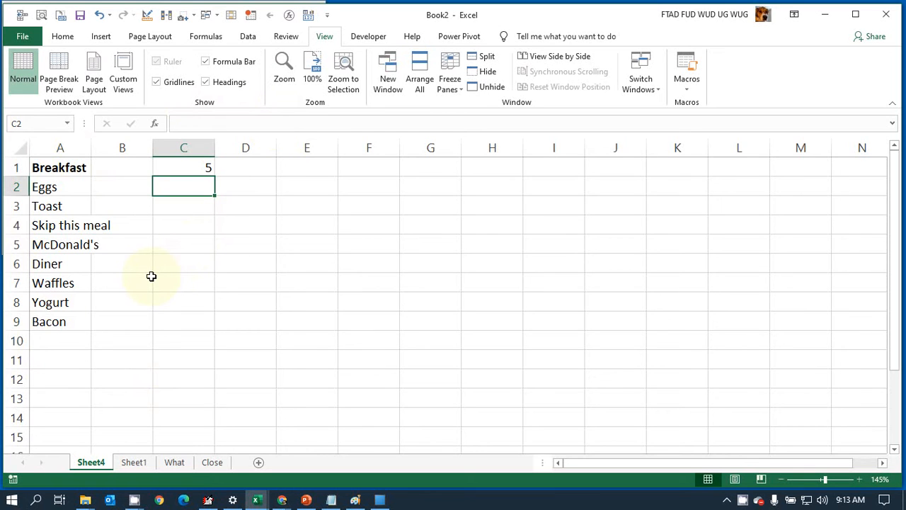
{"action": "key", "text": "F9"}
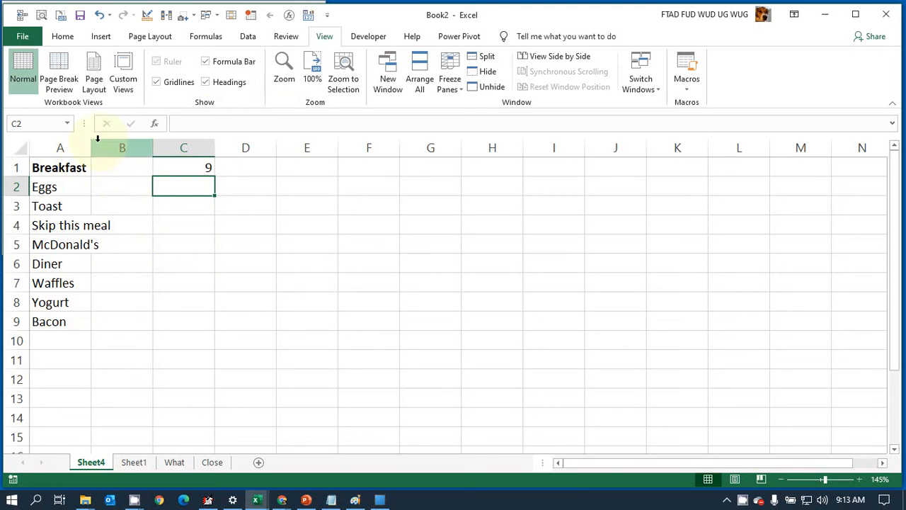
{"action": "left_click_drag", "start_coordinate": [92, 139], "coordinate": [115, 155]}
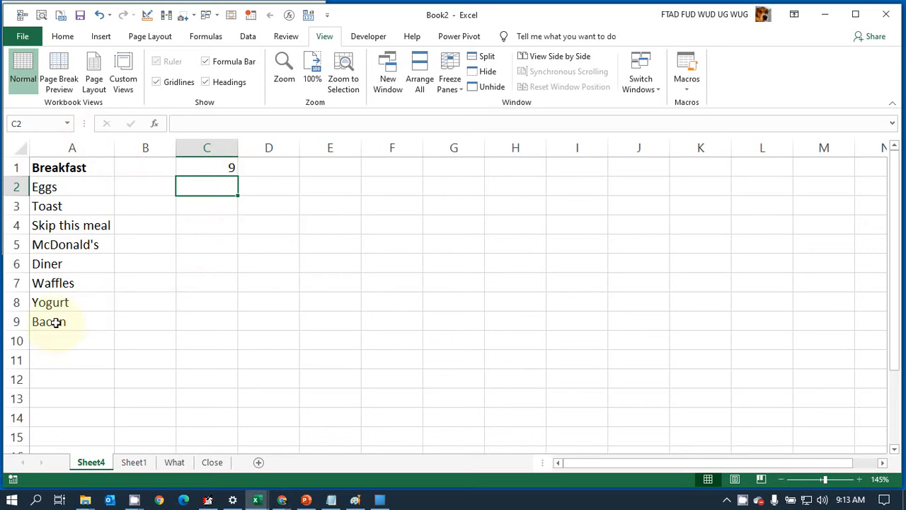
{"action": "left_click", "coordinate": [209, 165]}
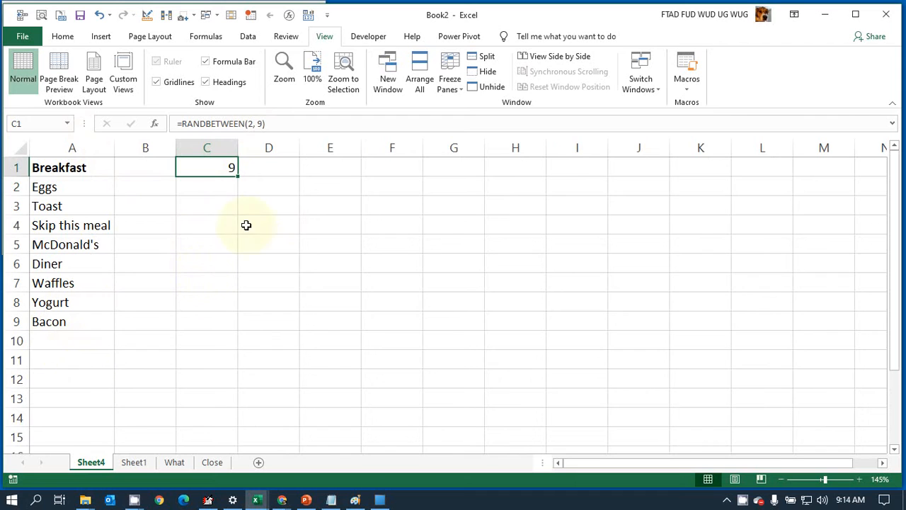
Step: Enter the formula =COUNT(A1:A9) in cell C3 to count the entries of the breakfast list
{"action": "left_click", "coordinate": [213, 202]}
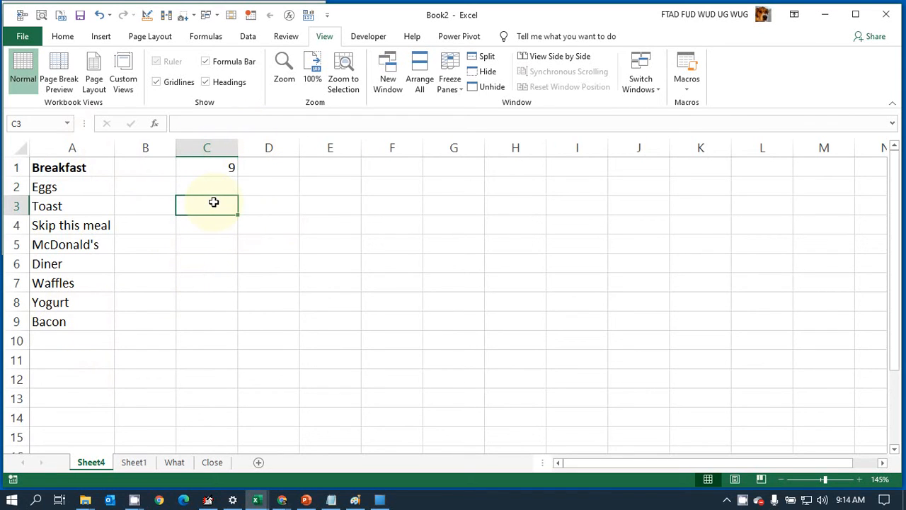
{"action": "type", "text": "="}
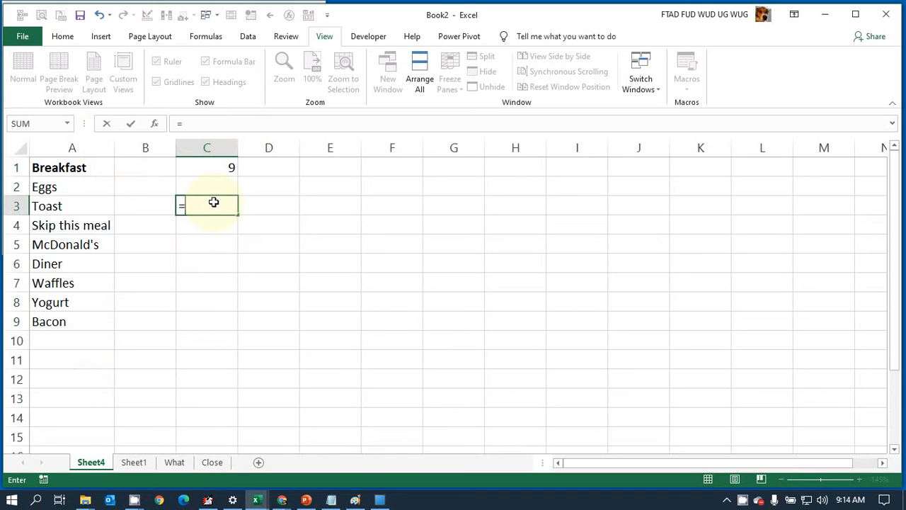
{"action": "type", "text": "coun"}
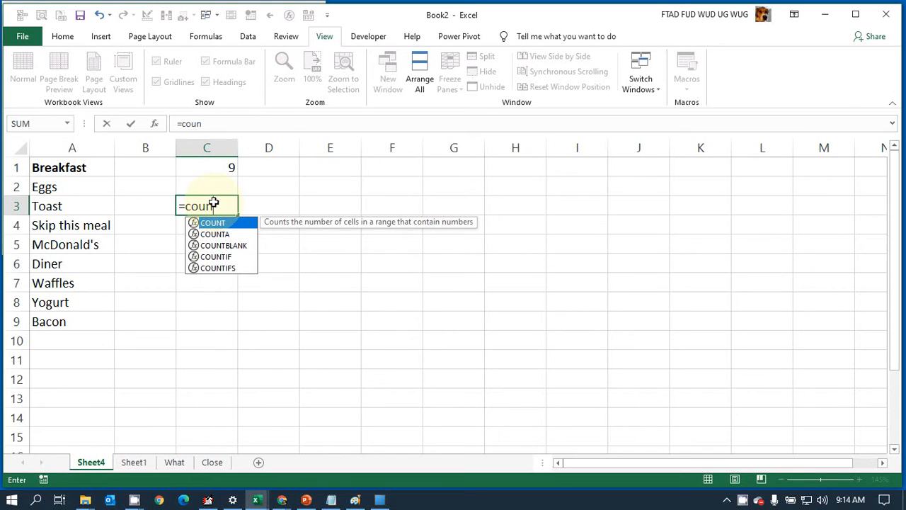
{"action": "type", "text": "t("}
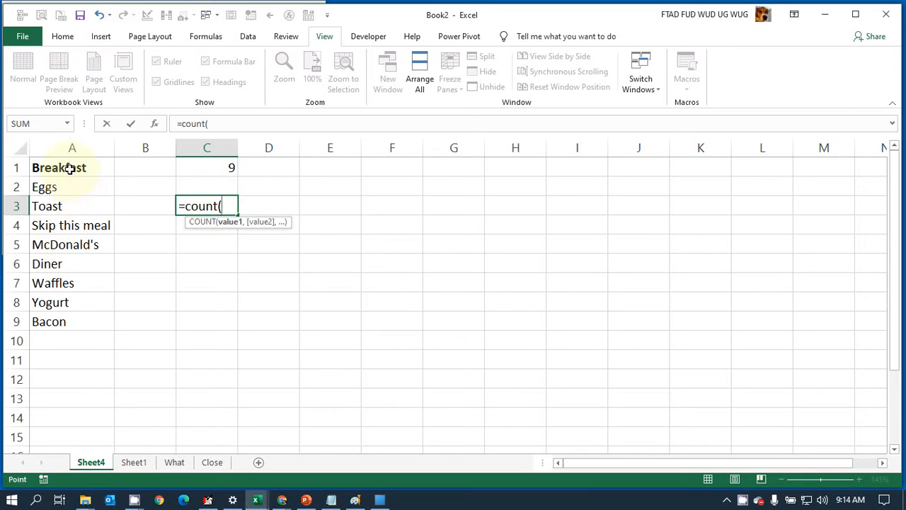
{"action": "left_click_drag", "start_coordinate": [67, 167], "coordinate": [86, 313]}
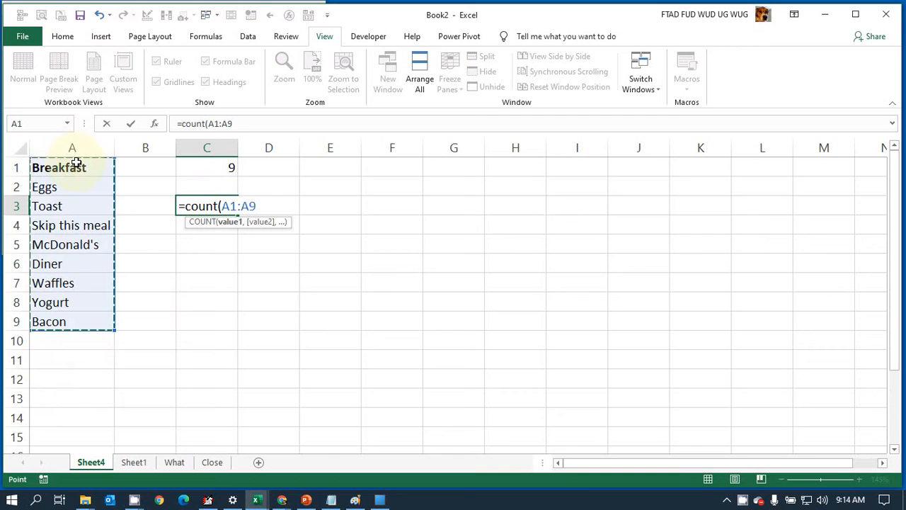
{"action": "left_click_drag", "start_coordinate": [75, 160], "coordinate": [46, 431]}
{"action": "key", "text": "Return"}
Step: Change the COUNT formula in cell C3 to refer to the whole of column A, as =COUNT(A:A)
{"action": "left_click", "coordinate": [54, 171]}
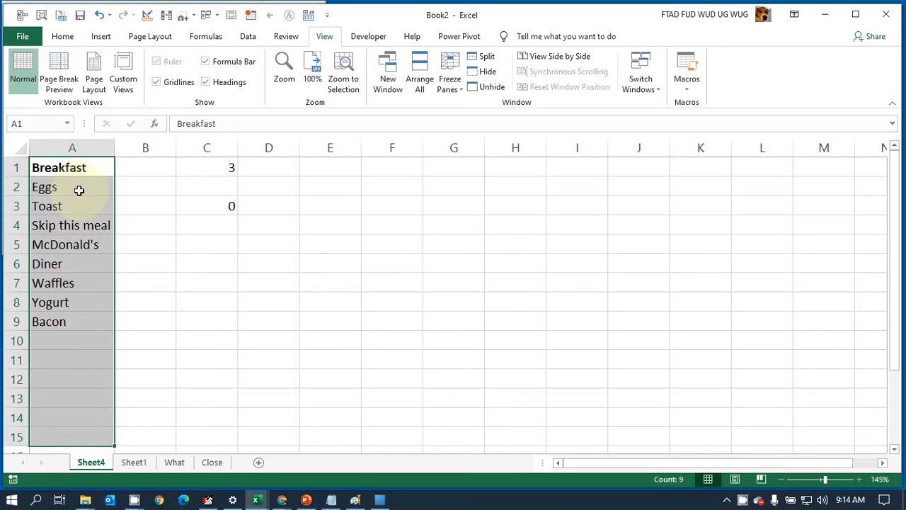
{"action": "left_click", "coordinate": [73, 168]}
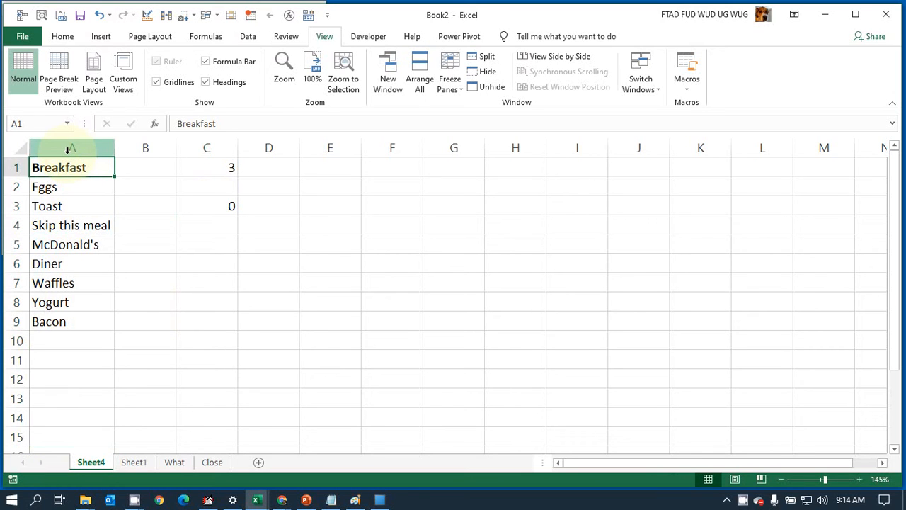
{"action": "left_click", "coordinate": [74, 150]}
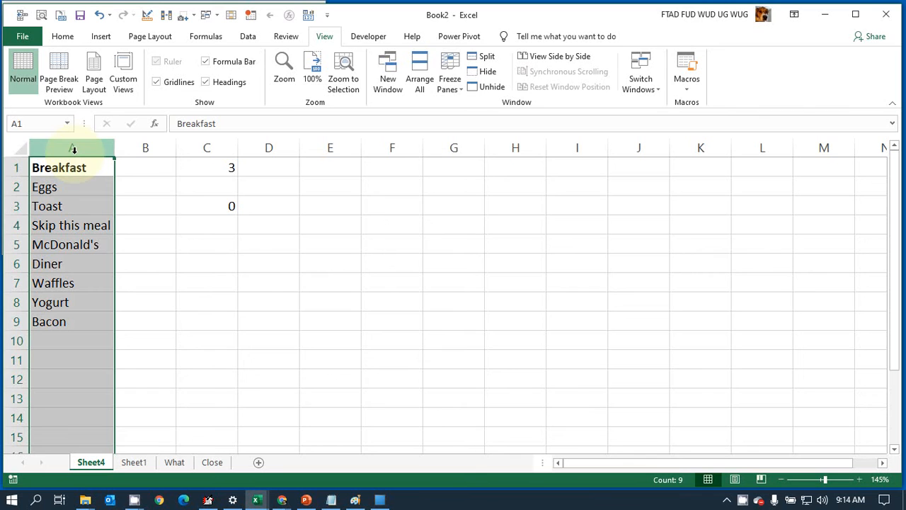
{"action": "left_click", "coordinate": [188, 216]}
{"action": "left_click", "coordinate": [196, 205]}
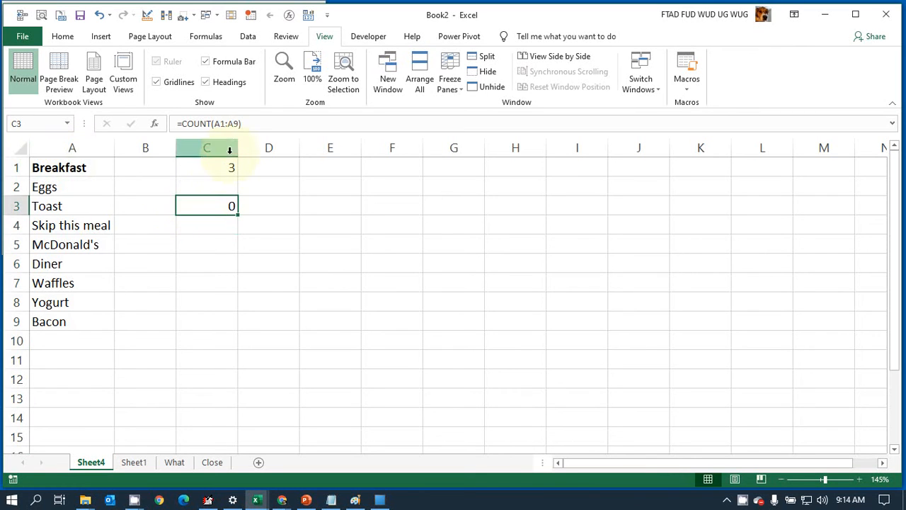
{"action": "left_click", "coordinate": [241, 126]}
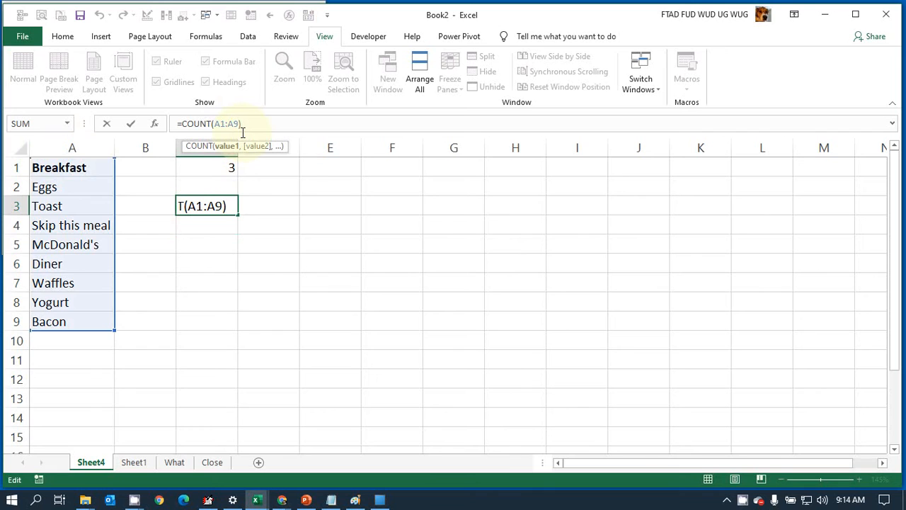
{"action": "key", "text": "BackSpace"}
{"action": "key", "text": "BackSpace"}
{"action": "key", "text": "BackSpace"}
{"action": "key", "text": "BackSpace"}
{"action": "key", "text": "BackSpace"}
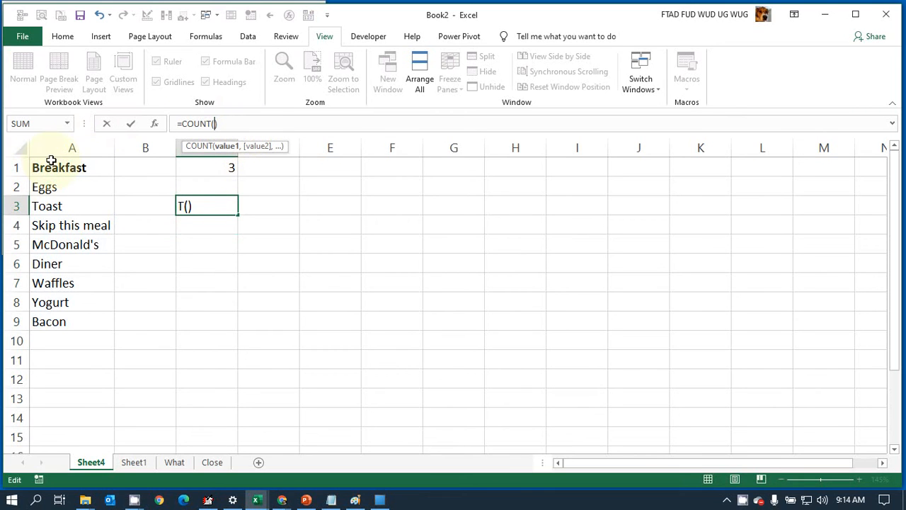
{"action": "left_click", "coordinate": [51, 155]}
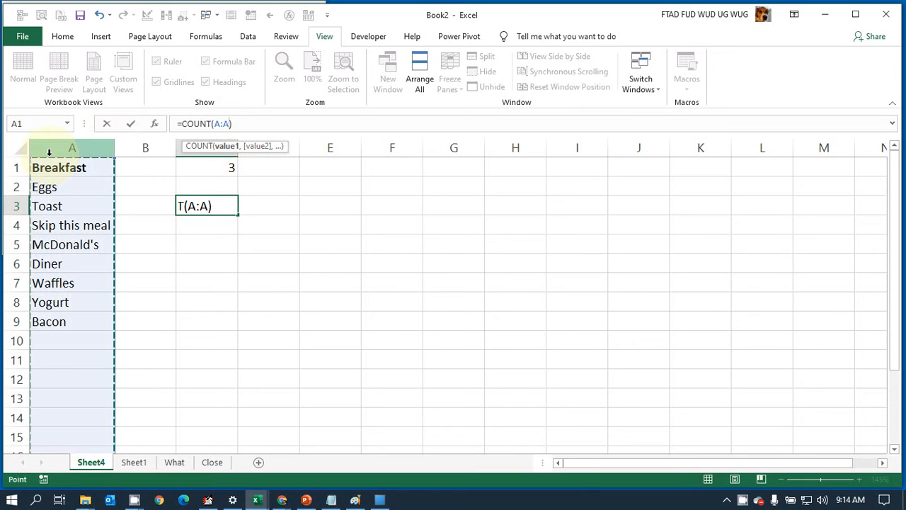
{"action": "key", "text": "Return"}
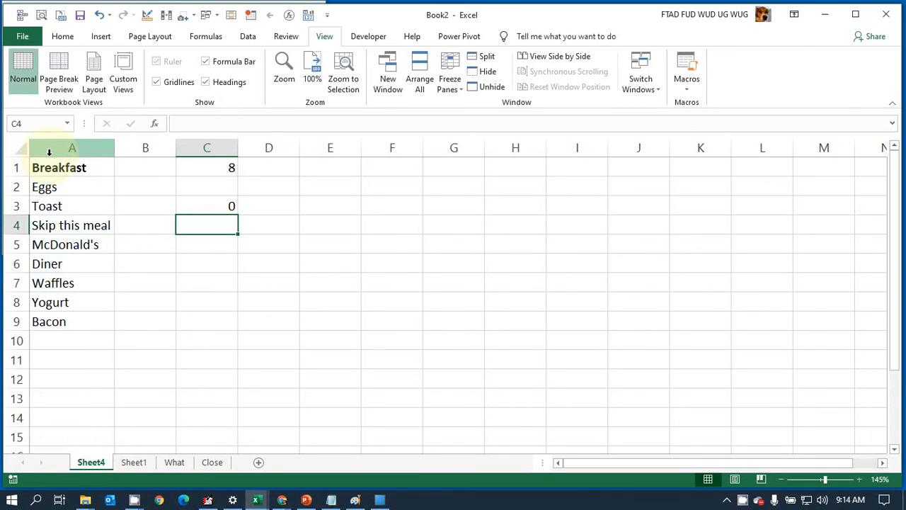
Step: Enter the test numbers 45 and 56 in cells A10 and A11 below Bacon, and clear both cells
{"action": "left_click", "coordinate": [204, 206]}
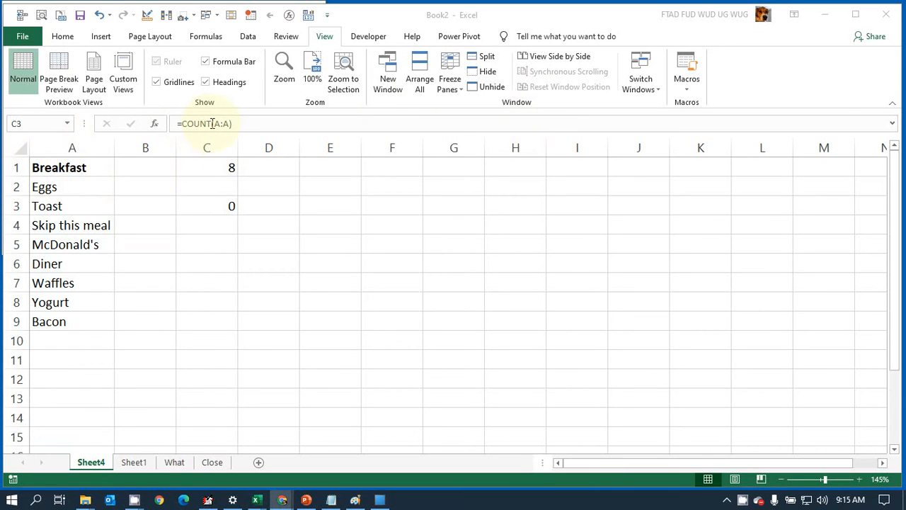
{"action": "left_click", "coordinate": [212, 123]}
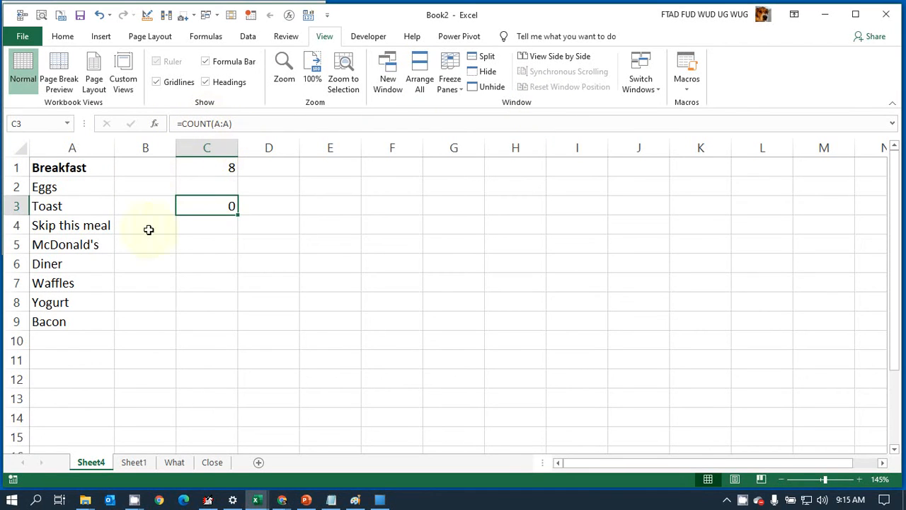
{"action": "left_click", "coordinate": [67, 343]}
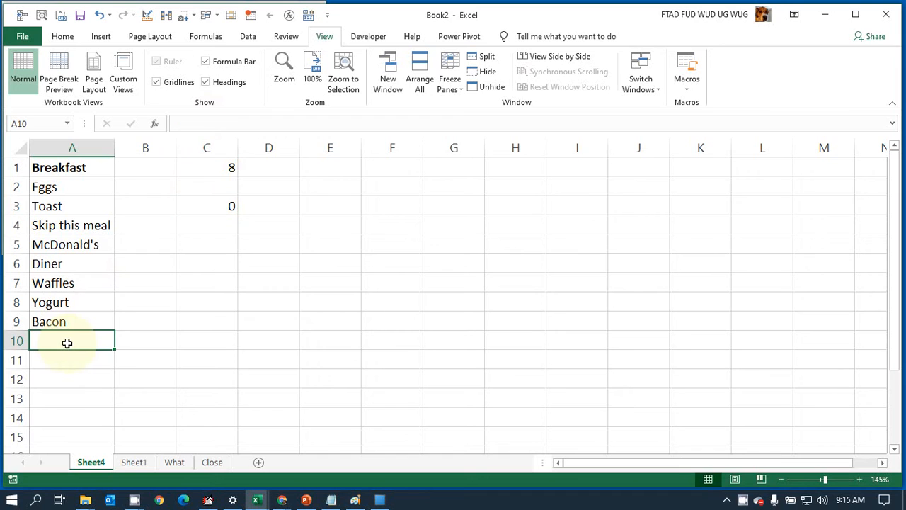
{"action": "type", "text": "45"}
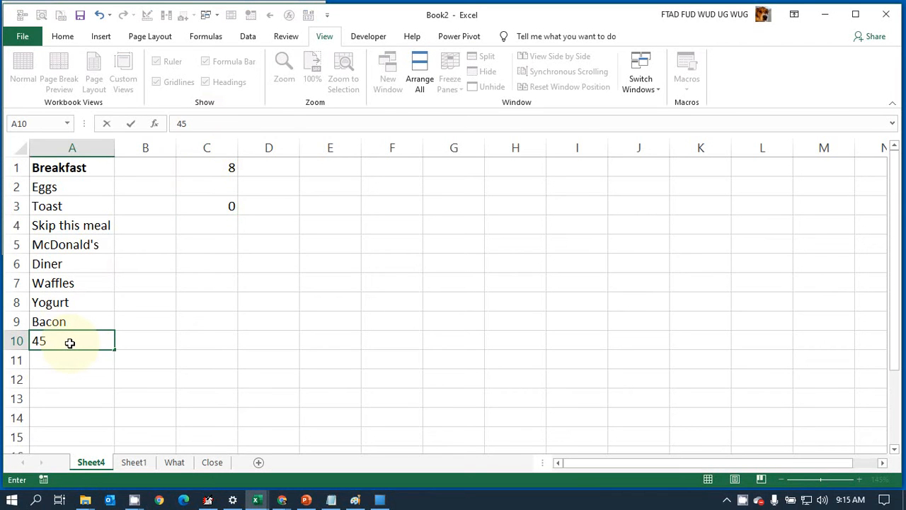
{"action": "key", "text": "Return"}
{"action": "type", "text": "56"}
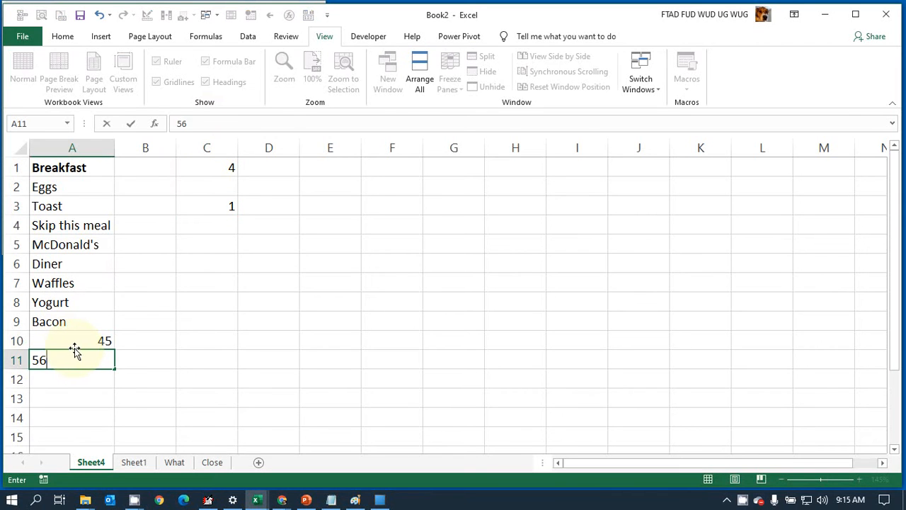
{"action": "key", "text": "Return"}
{"action": "left_click_drag", "start_coordinate": [74, 350], "coordinate": [86, 360]}
{"action": "key", "text": "Delete"}
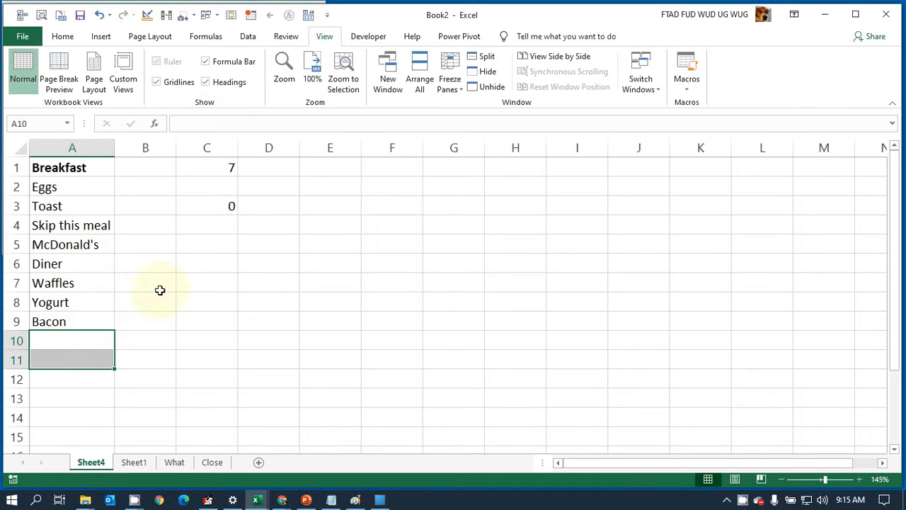
Step: Change the formula in cell C3 to =COUNTA(A:A) so that it counts the non-empty cells of column A
{"action": "left_click", "coordinate": [209, 204]}
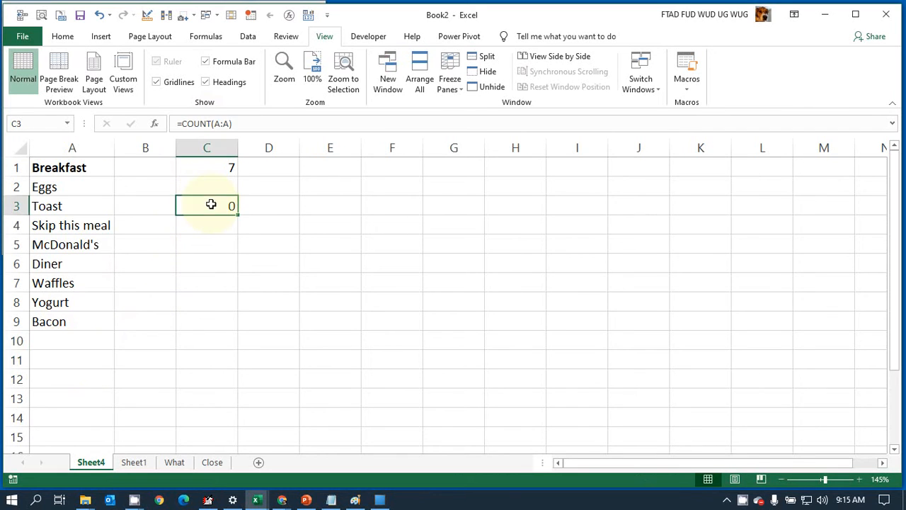
{"action": "left_click", "coordinate": [210, 125]}
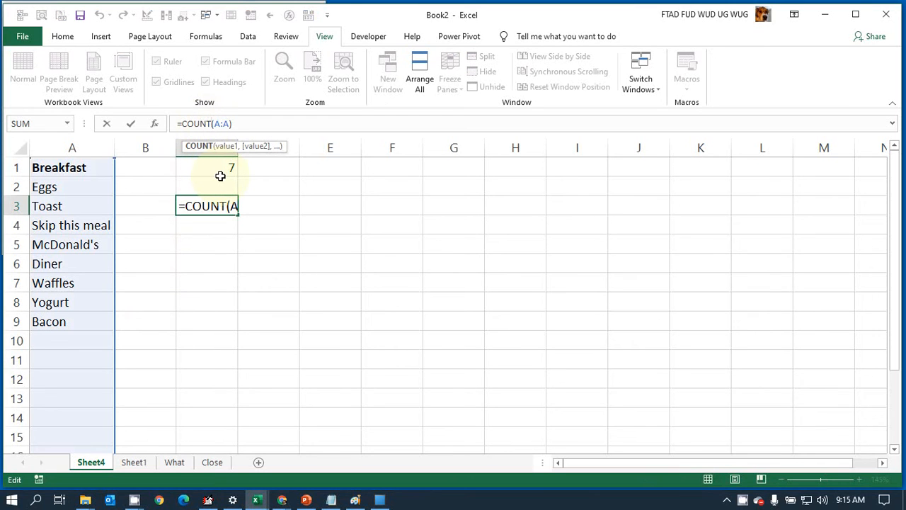
{"action": "type", "text": "A"}
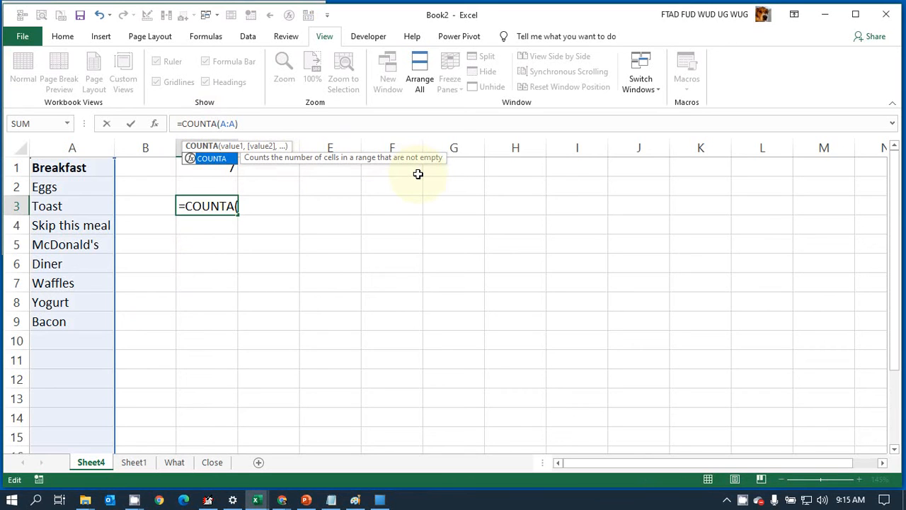
{"action": "key", "text": "Return"}
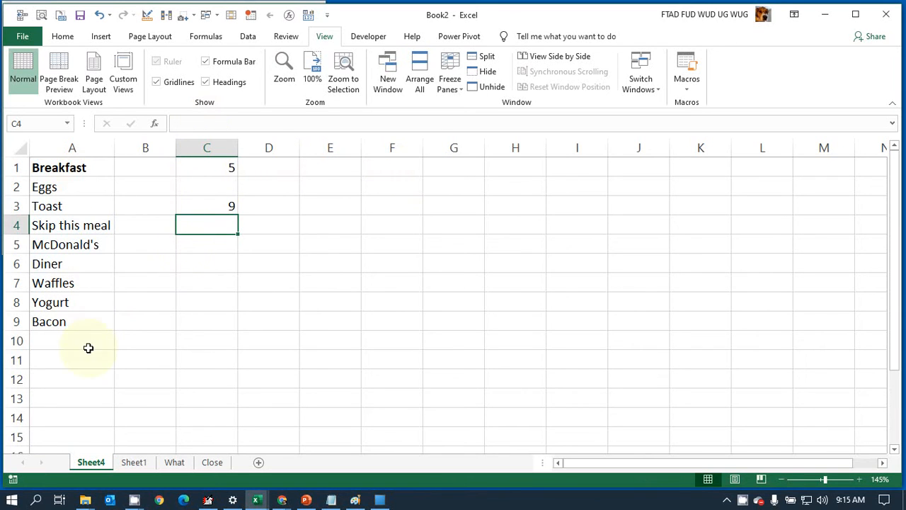
{"action": "left_click", "coordinate": [209, 206]}
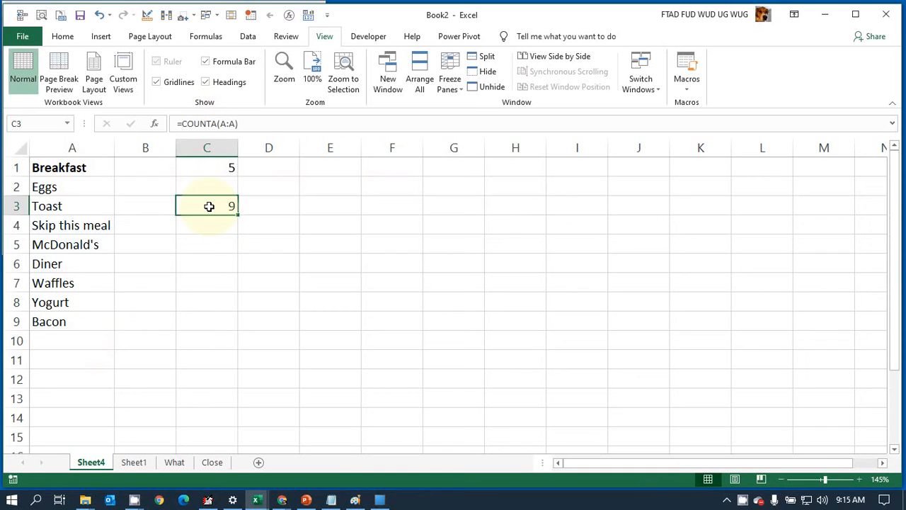
Step: Replace the fixed upper limit in cell C1's formula with a reference to C3, as =RANDBETWEEN(2,C3)
{"action": "left_click", "coordinate": [204, 165]}
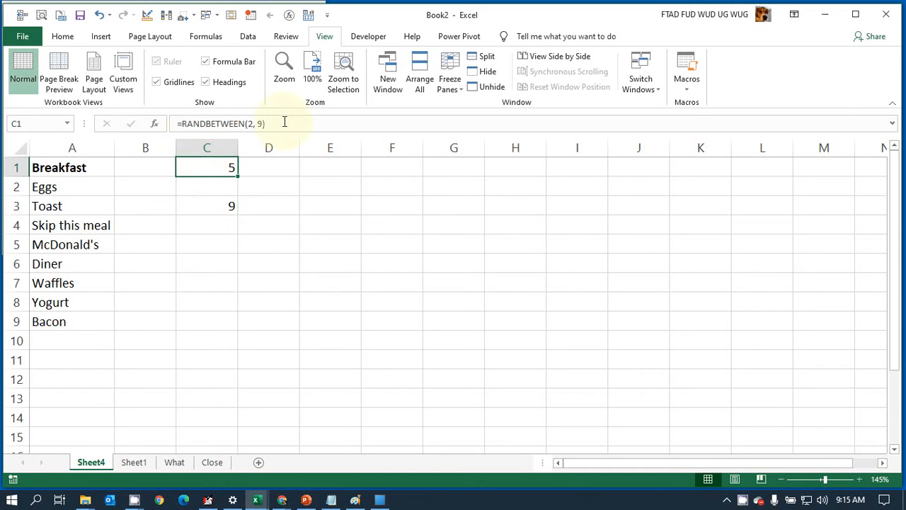
{"action": "left_click", "coordinate": [259, 125]}
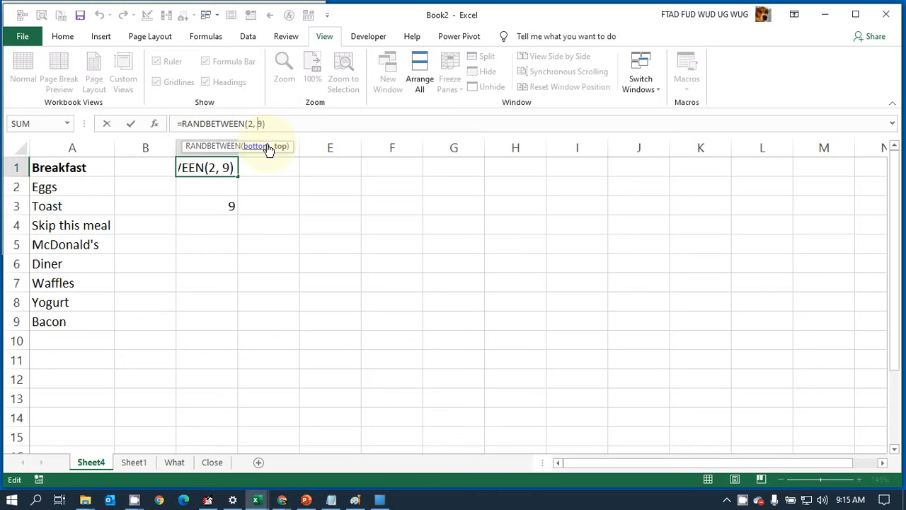
{"action": "key", "text": "BackSpace"}
{"action": "key", "text": "BackSpace"}
{"action": "type", "text": "2,"}
{"action": "key", "text": "Delete"}
{"action": "key", "text": "Delete"}
{"action": "left_click", "coordinate": [210, 208]}
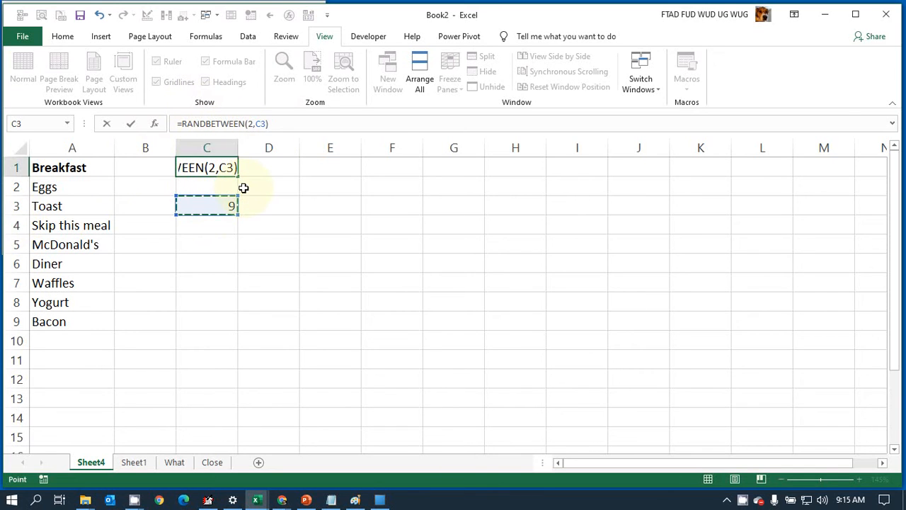
{"action": "key", "text": "Return"}
{"action": "left_click", "coordinate": [223, 167]}
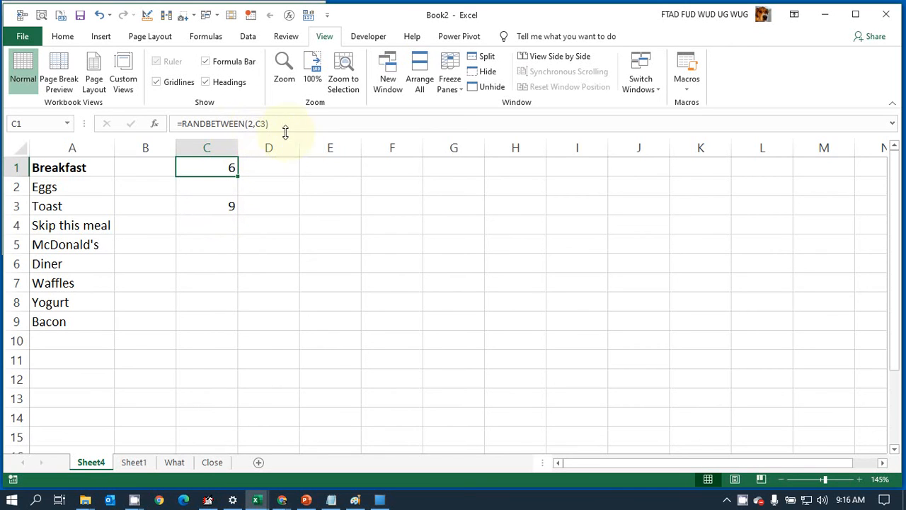
Step: Enter the formula =RANDBETWEEN(H1,I1) in cell F1, taking its lower and upper limits from cells H1 and I1
{"action": "left_click", "coordinate": [379, 155]}
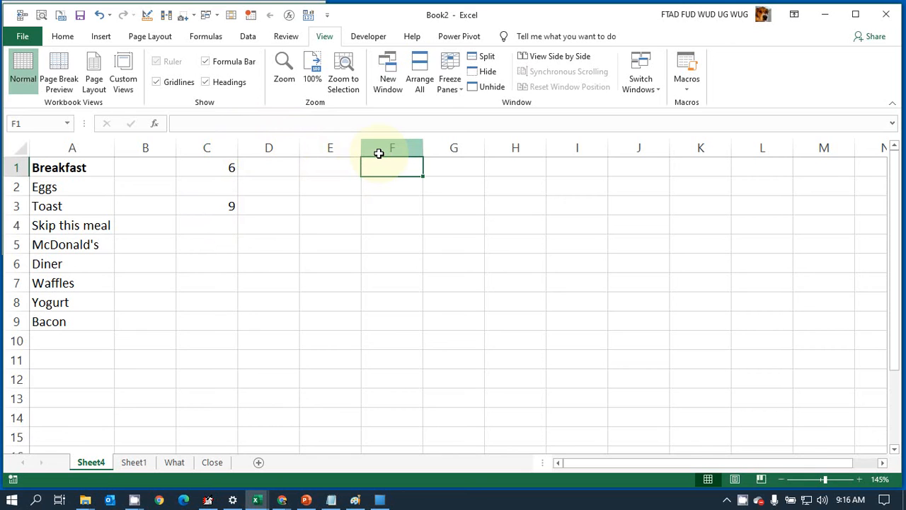
{"action": "type", "text": "=rand"}
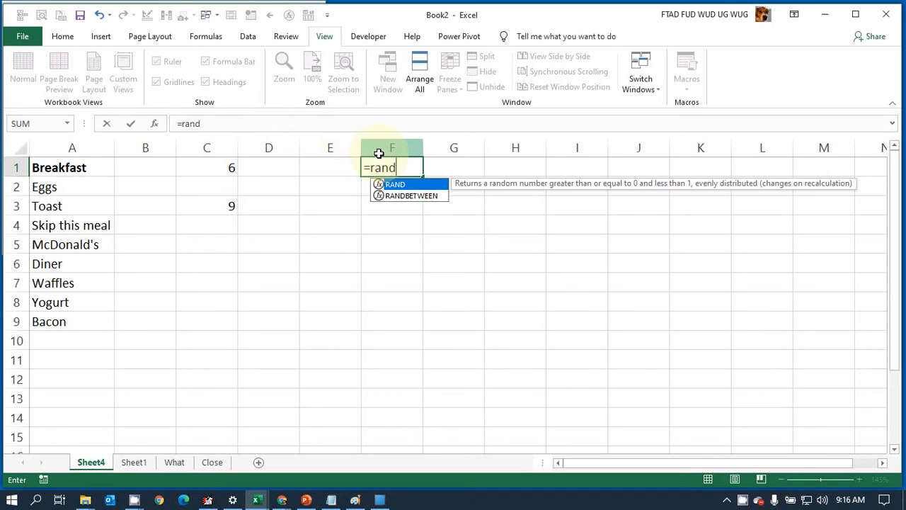
{"action": "type", "text": "betw"}
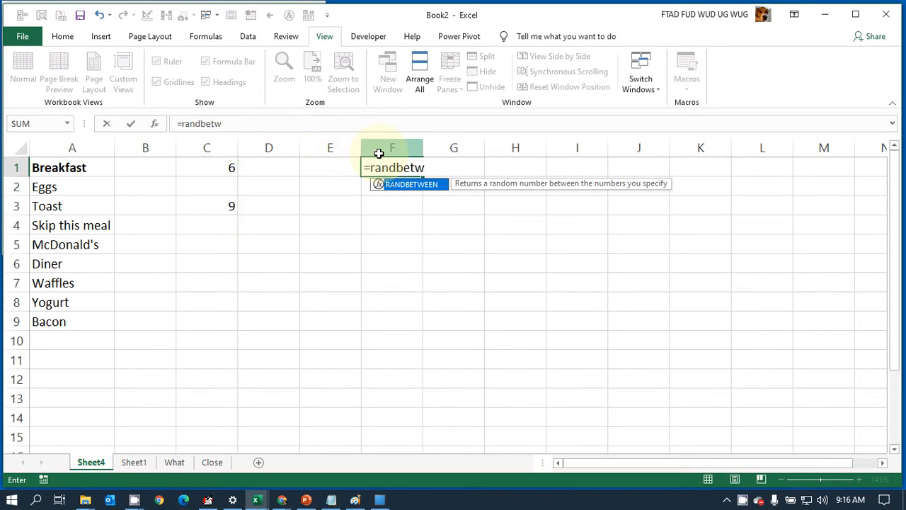
{"action": "type", "text": "een("}
{"action": "key", "text": "Return"}
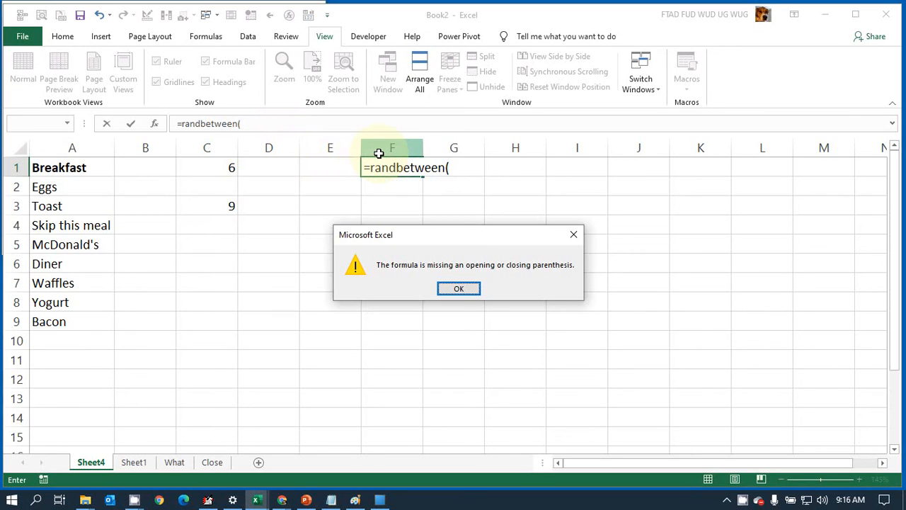
{"action": "key", "text": "Return"}
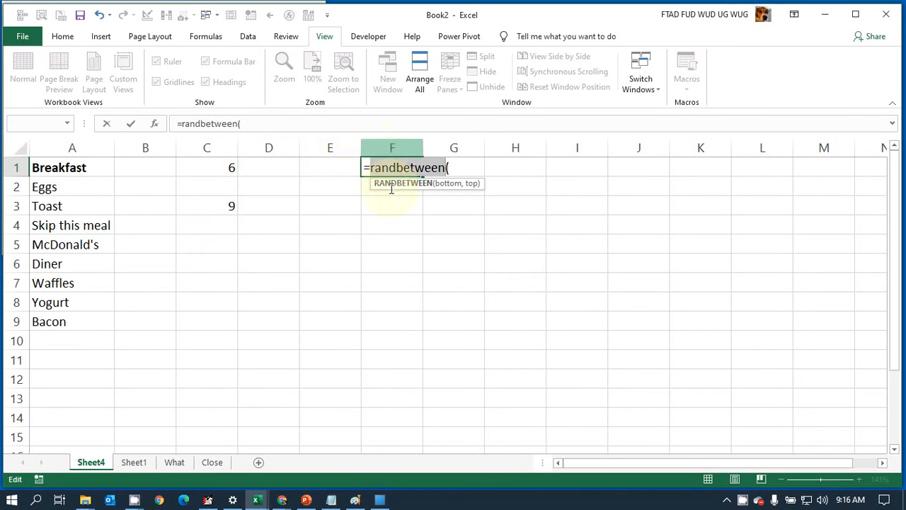
{"action": "left_click", "coordinate": [480, 164]}
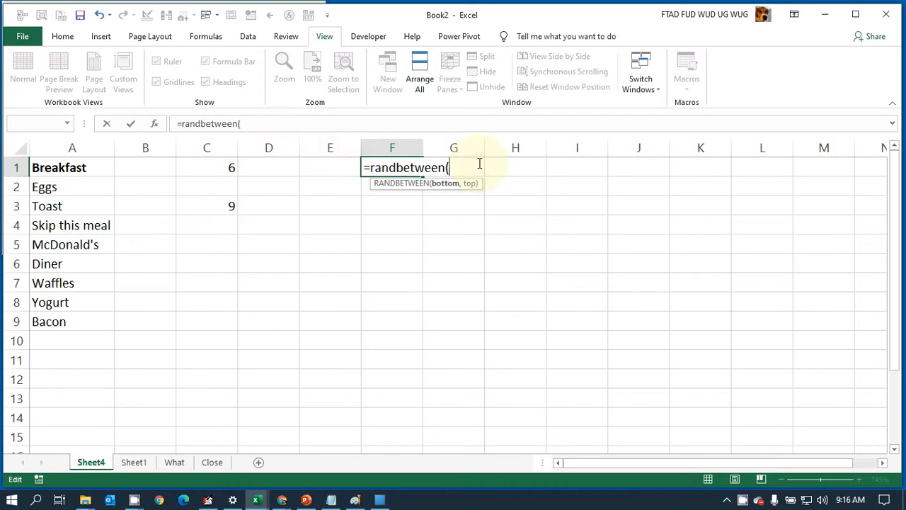
{"action": "left_click", "coordinate": [528, 167]}
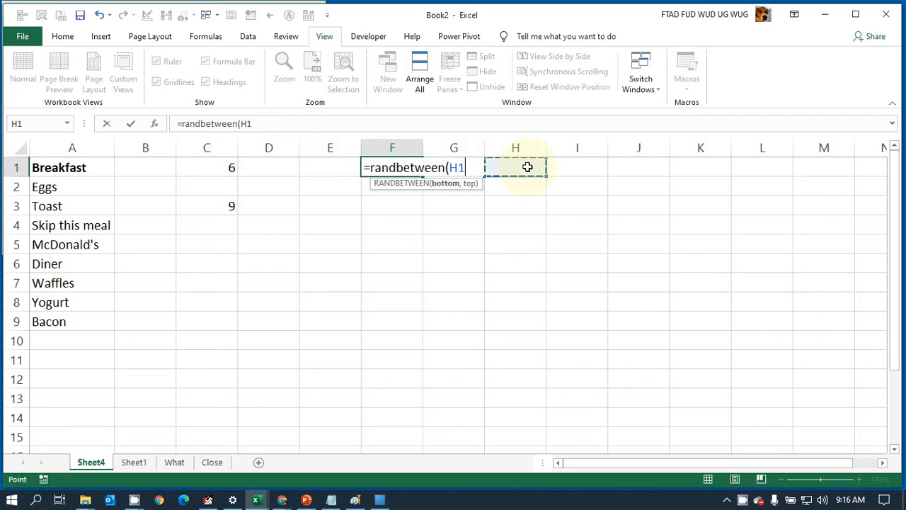
{"action": "type", "text": ","}
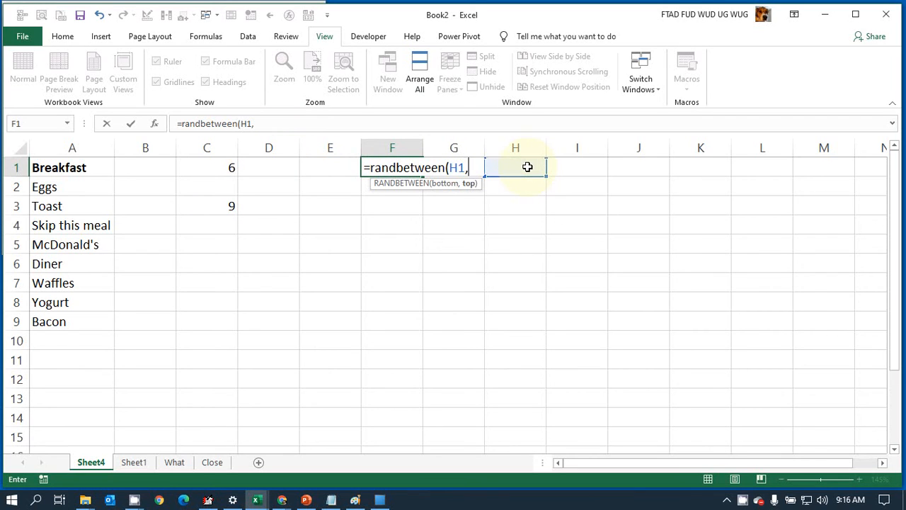
{"action": "left_click", "coordinate": [577, 165]}
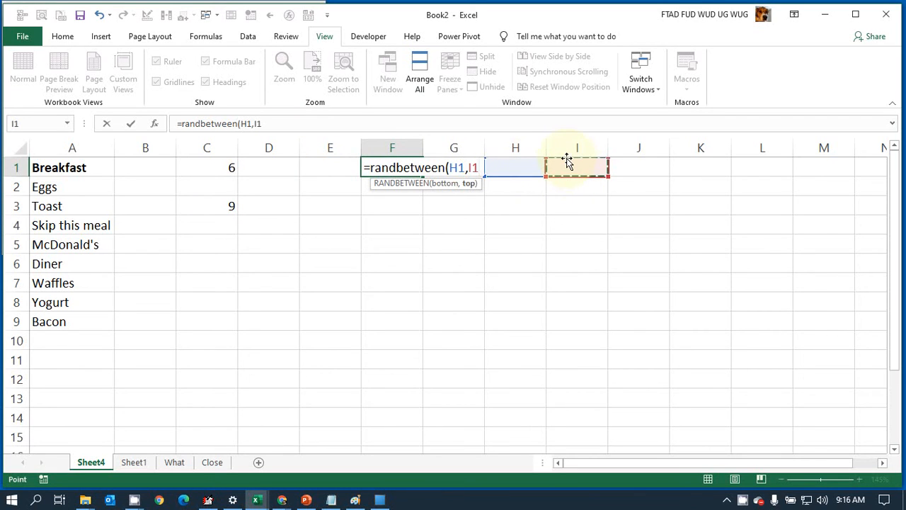
{"action": "type", "text": ")"}
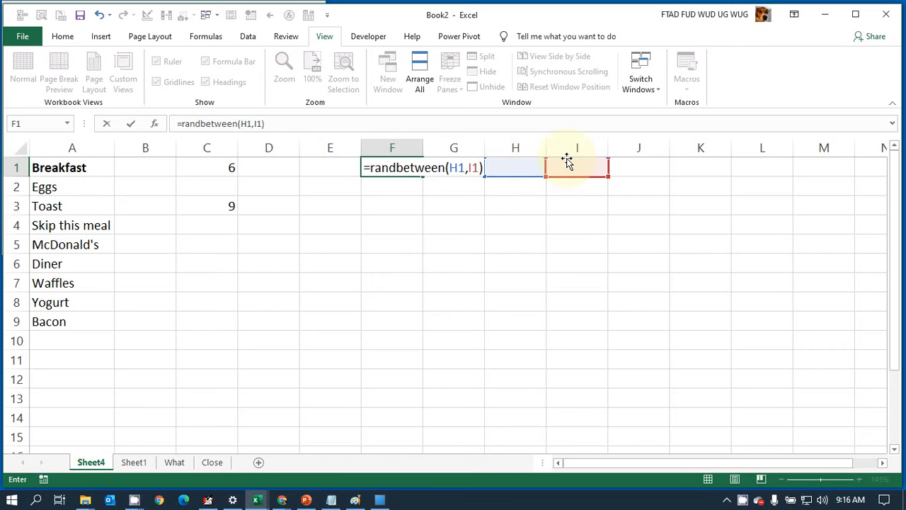
{"action": "key", "text": "Return"}
Step: Enter 100 in cell H1 as the lower limit and 200 in cell I1 as the upper limit
{"action": "key", "text": "Up"}
{"action": "key", "text": "Right"}
{"action": "key", "text": "Right"}
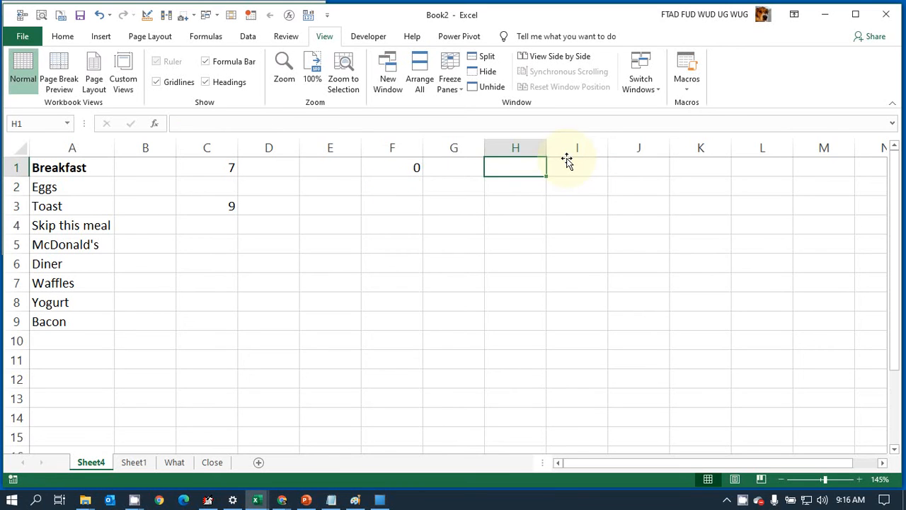
{"action": "key", "text": "Left"}
{"action": "key", "text": "Left"}
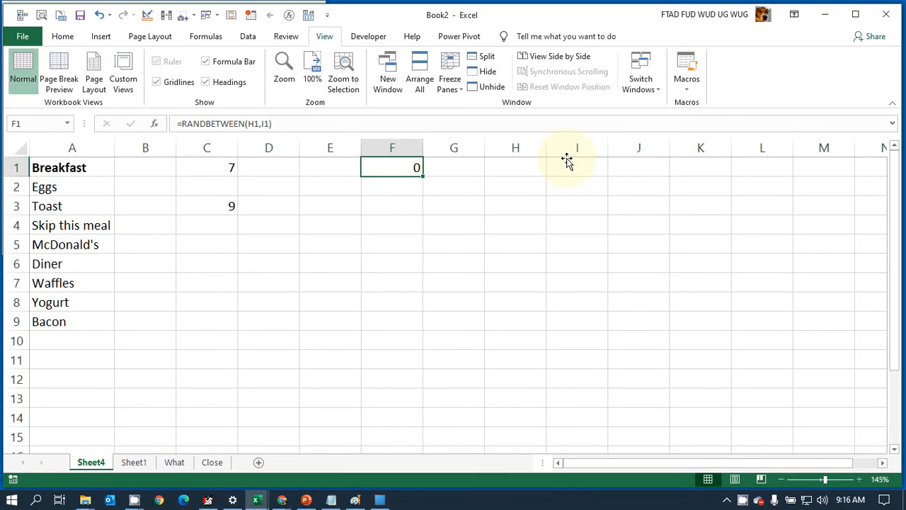
{"action": "key", "text": "Right"}
{"action": "key", "text": "Right"}
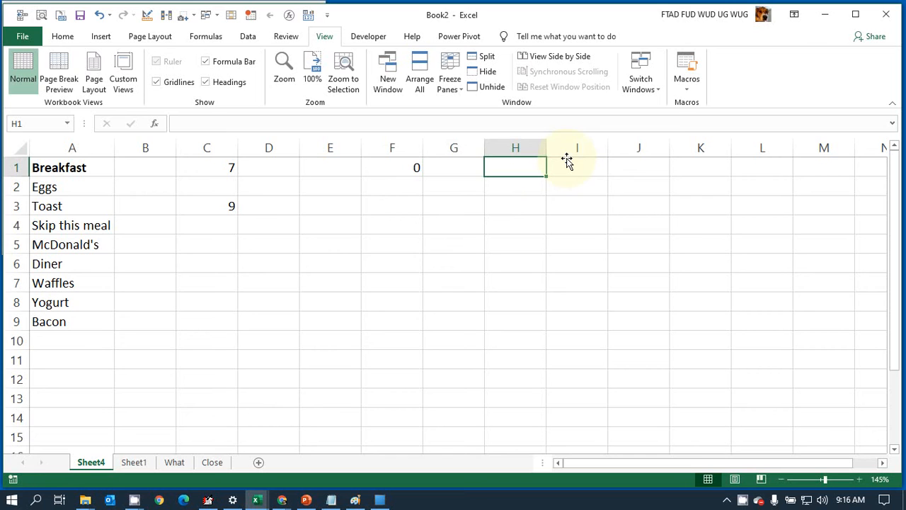
{"action": "type", "text": "100"}
{"action": "key", "text": "Right"}
{"action": "type", "text": "200"}
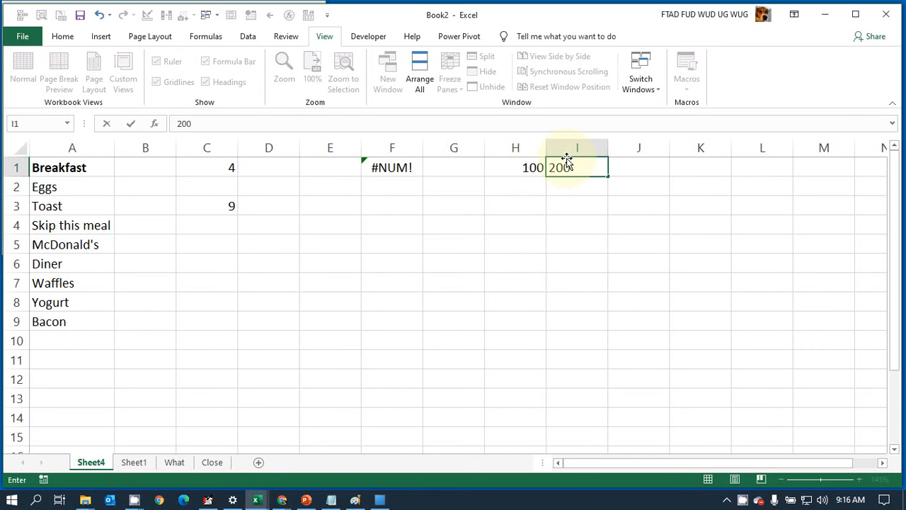
{"action": "key", "text": "Return"}
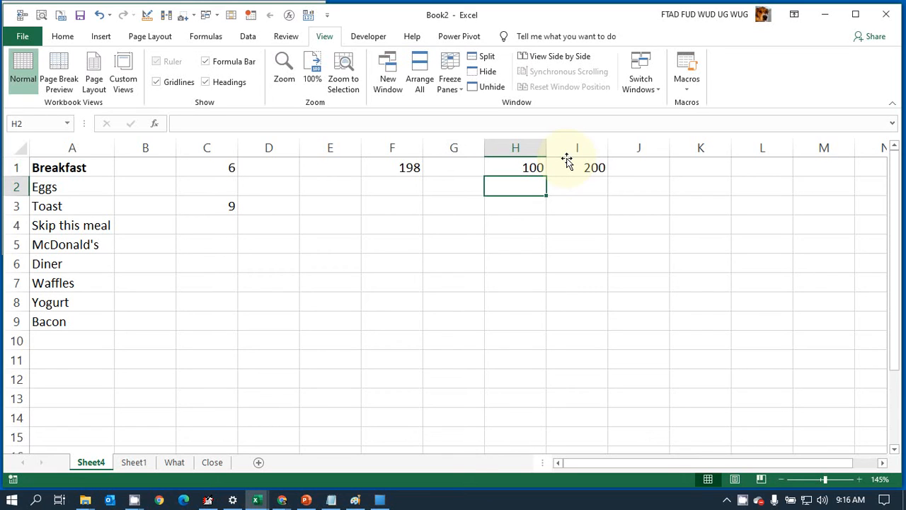
Step: Recalculate the sheet several times to check the random numbers drawn in cell F1
{"action": "key", "text": "F9"}
{"action": "key", "text": "F9"}
{"action": "key", "text": "F9"}
{"action": "key", "text": "F9"}
{"action": "key", "text": "F9"}
{"action": "key", "text": "F9"}
{"action": "key", "text": "F9"}
{"action": "key", "text": "F9"}
{"action": "key", "text": "Up"}
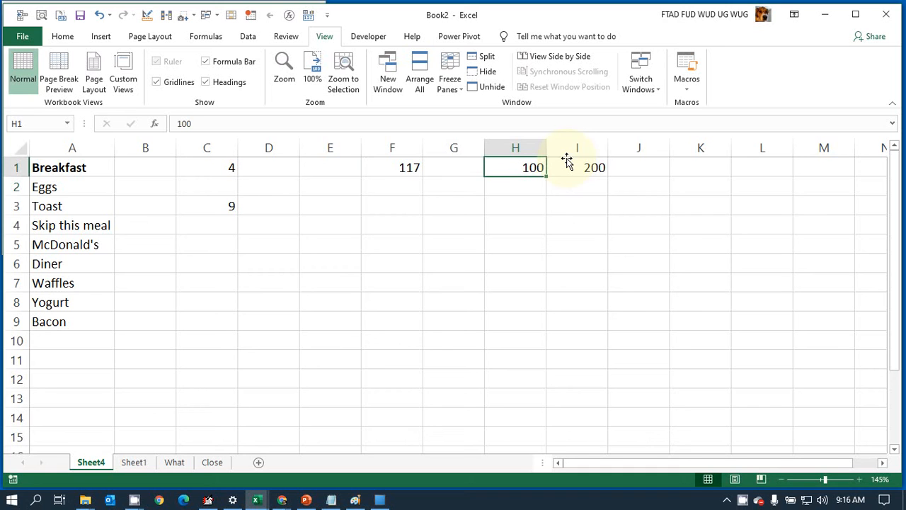
{"action": "type", "text": "1"}
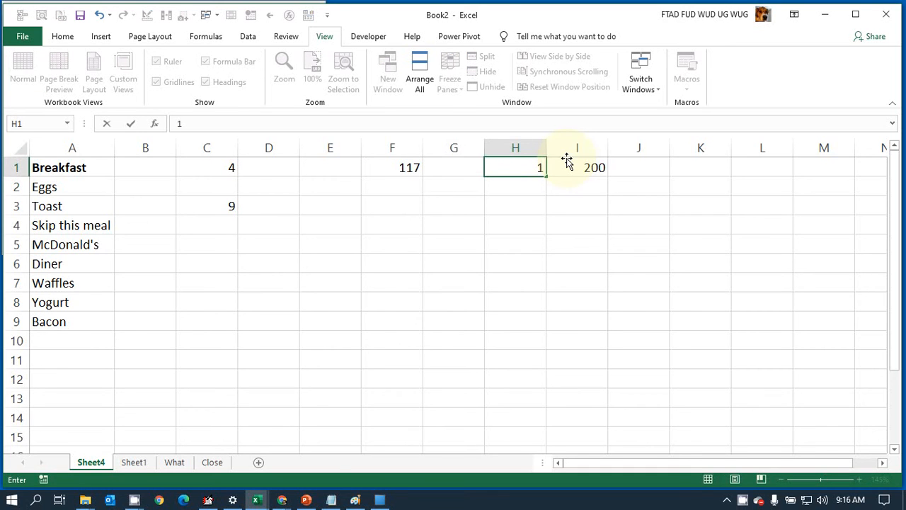
{"action": "key", "text": "Tab"}
{"action": "type", "text": "1000000000"}
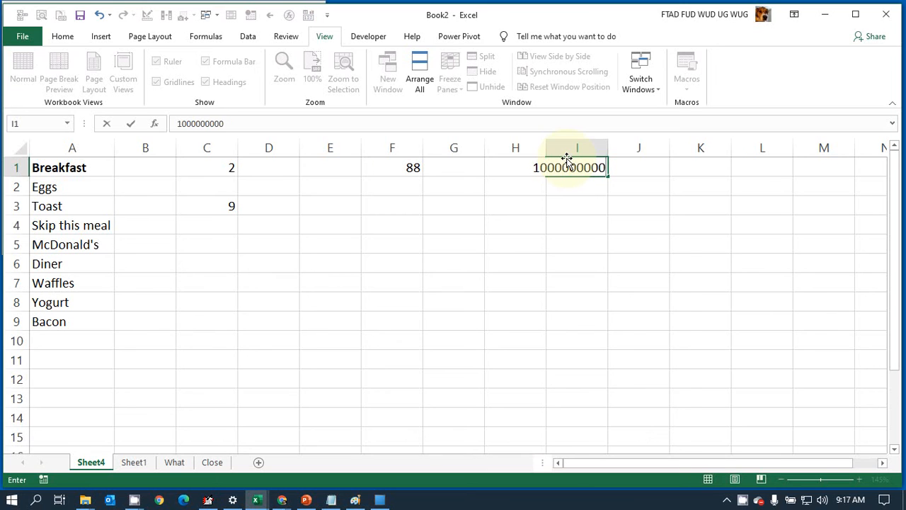
{"action": "key", "text": "Tab"}
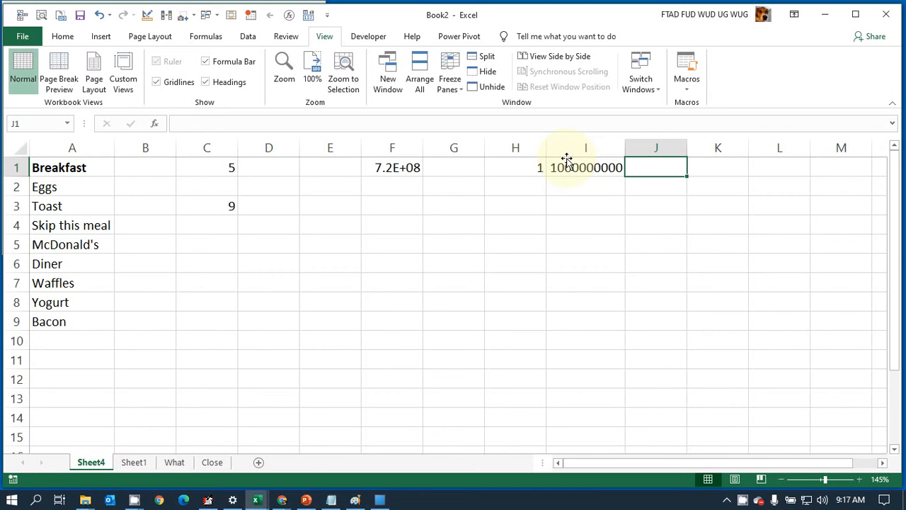
{"action": "double_click", "coordinate": [422, 143]}
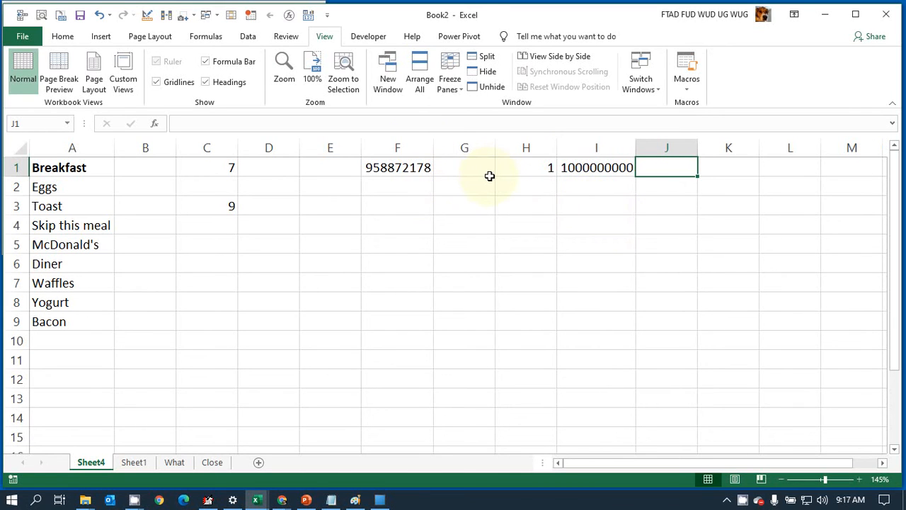
Step: Recalculate the sheet repeatedly and review how the RANDBETWEEN formula in F1 draws numbers between the limits in H1 and I1
{"action": "key", "text": "F9"}
{"action": "key", "text": "F9"}
{"action": "key", "text": "F9"}
{"action": "key", "text": "F9"}
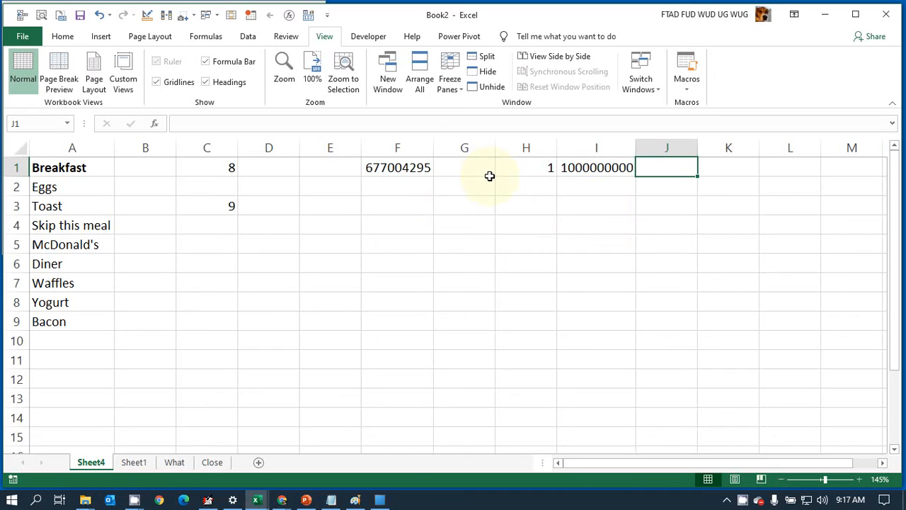
{"action": "key", "text": "F9"}
{"action": "key", "text": "F9"}
{"action": "key", "text": "F9"}
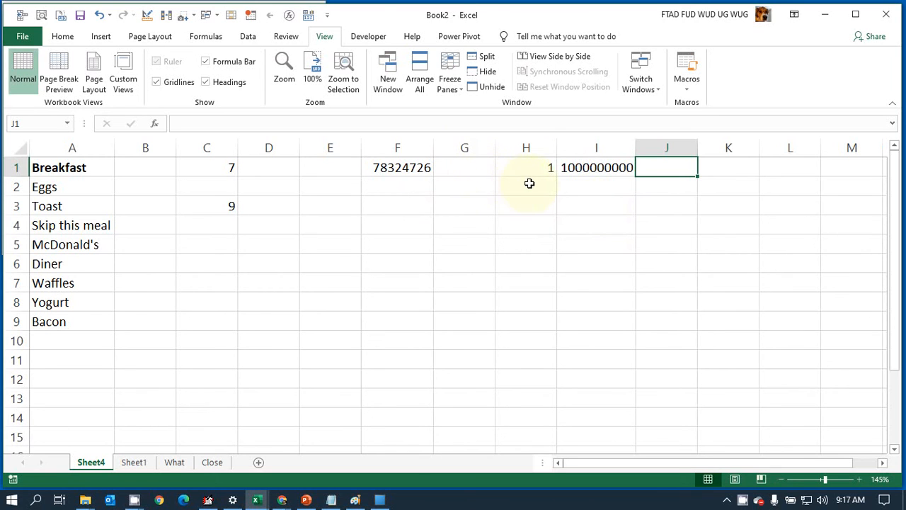
{"action": "key", "text": "F9"}
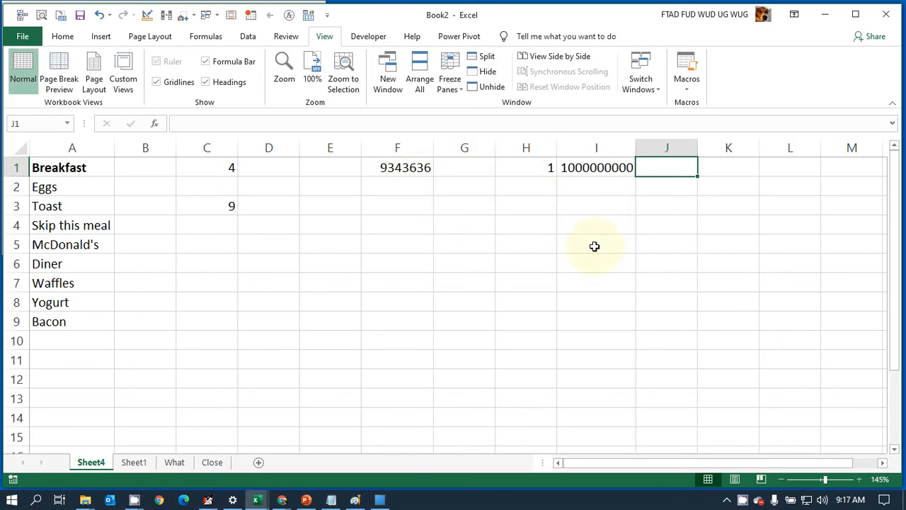
{"action": "left_click", "coordinate": [543, 169]}
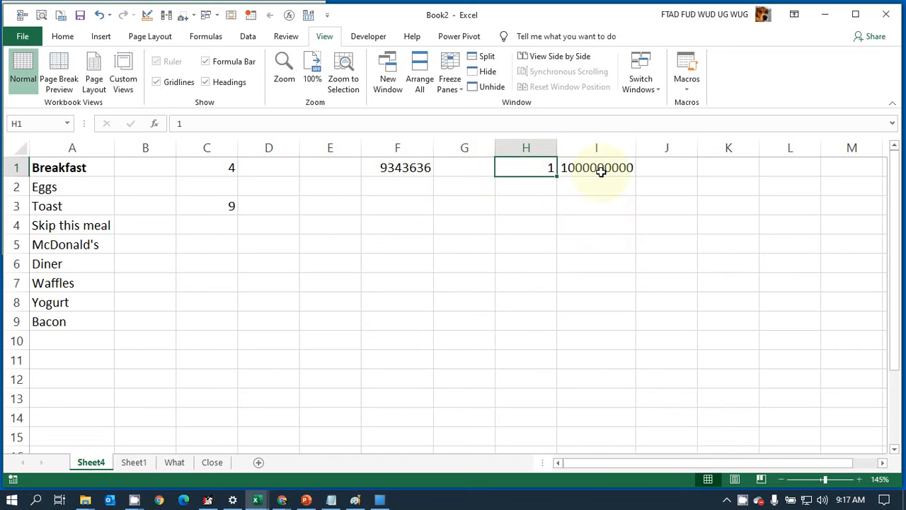
{"action": "left_click", "coordinate": [404, 165]}
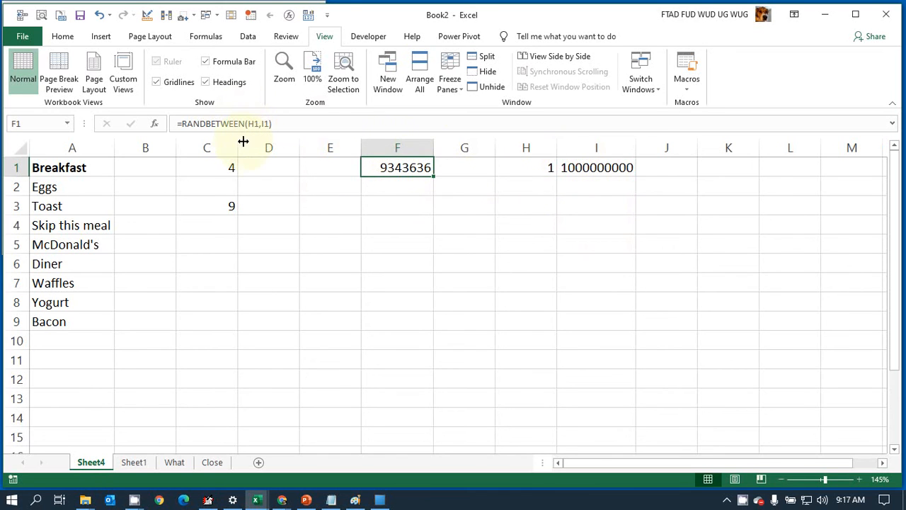
{"action": "left_click", "coordinate": [525, 163]}
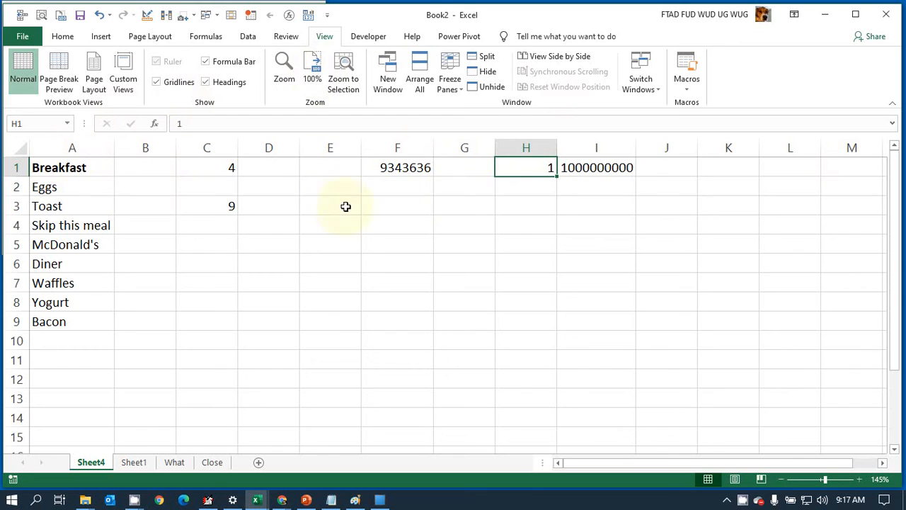
Step: Clear the RANDBETWEEN demonstration from the range F1:I1
{"action": "left_click", "coordinate": [418, 171]}
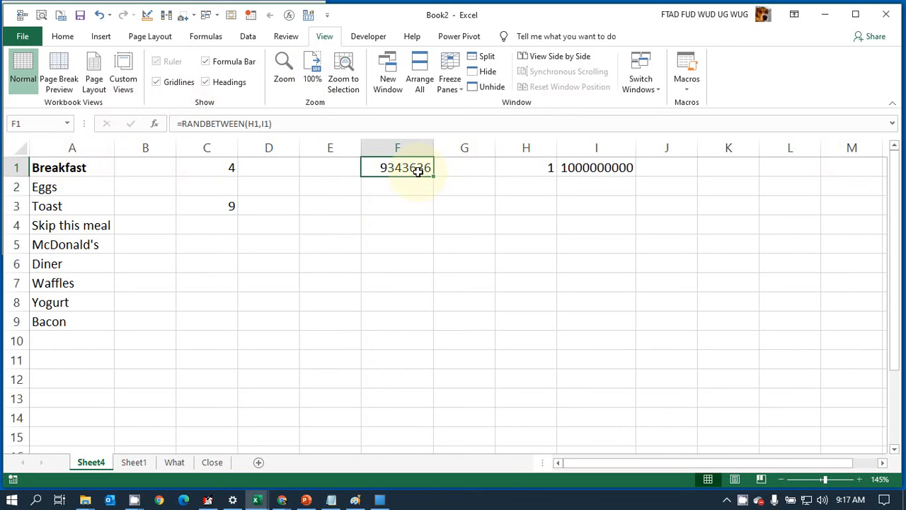
{"action": "left_click", "coordinate": [589, 166], "text": "shift"}
{"action": "key", "text": "Delete"}
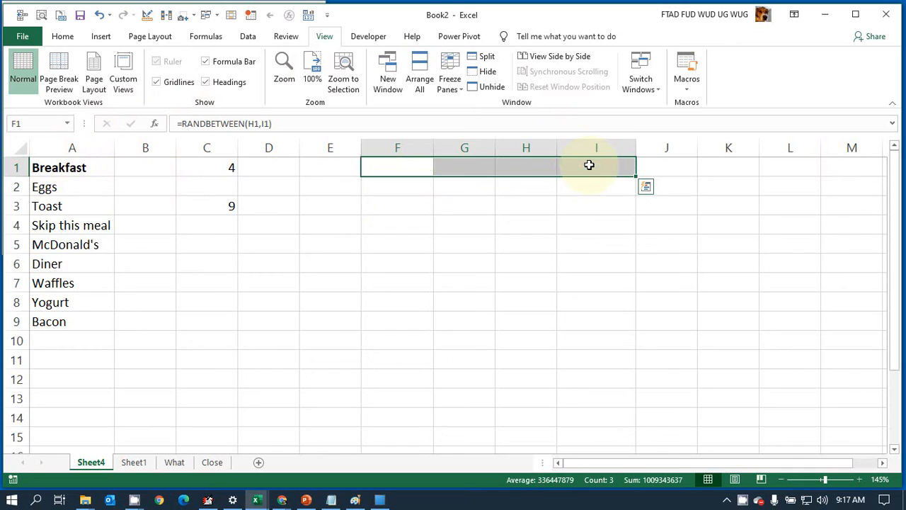
Step: Add Fruit to the end of the breakfast list in cell A10
{"action": "left_click", "coordinate": [58, 339]}
{"action": "type", "text": "Fruite"}
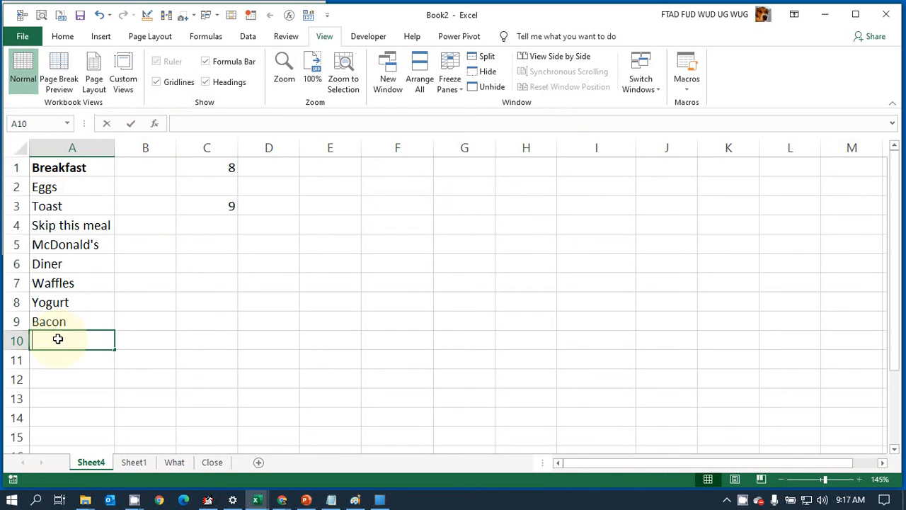
{"action": "key", "text": "BackSpace"}
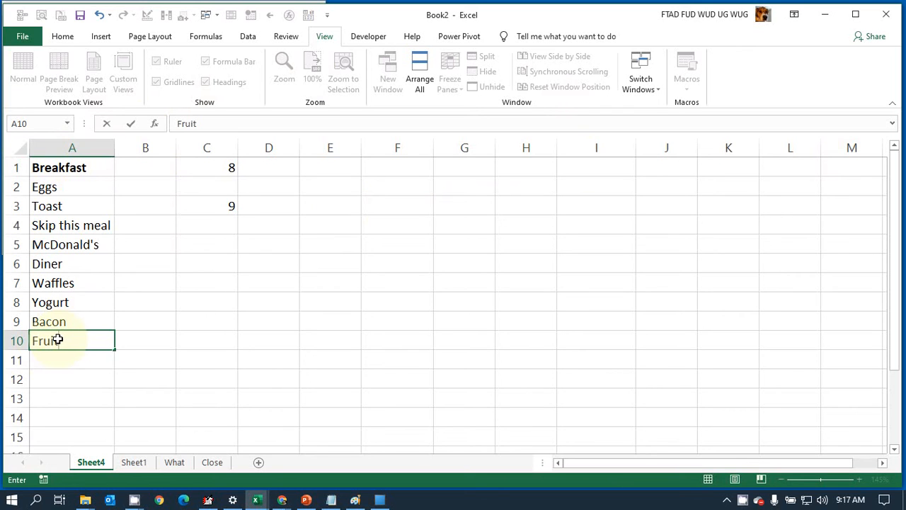
{"action": "key", "text": "Return"}
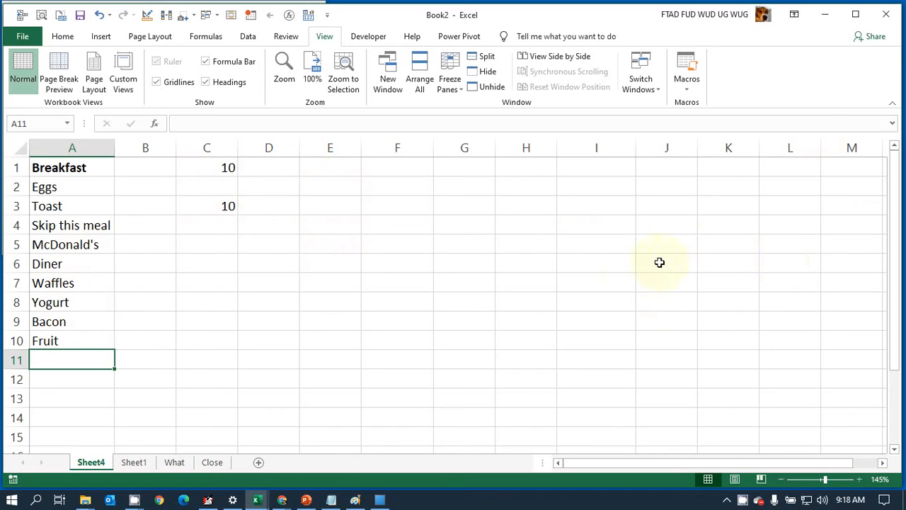
Step: Enter the formula =INDEX(A:A,C1) in cell F2 to return the breakfast item from the row number drawn in C1
{"action": "left_click", "coordinate": [411, 165]}
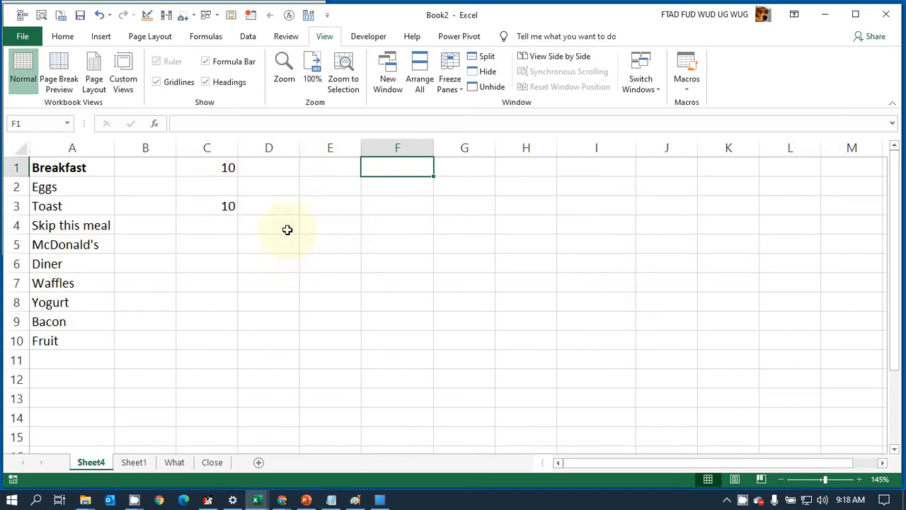
{"action": "left_click", "coordinate": [394, 190]}
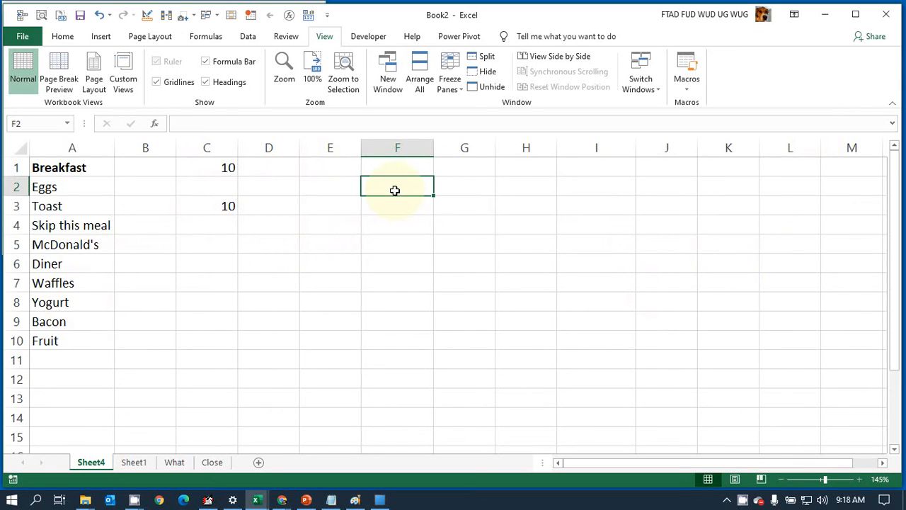
{"action": "type", "text": "="}
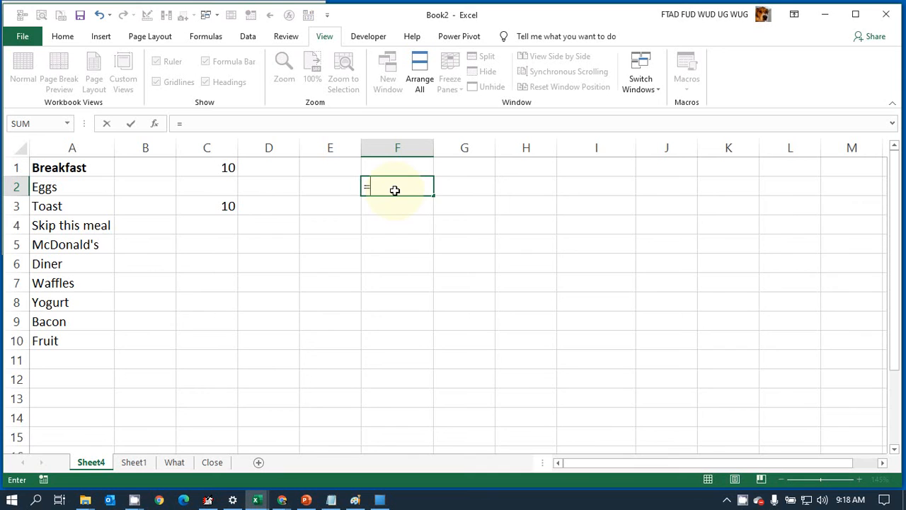
{"action": "type", "text": "inde"}
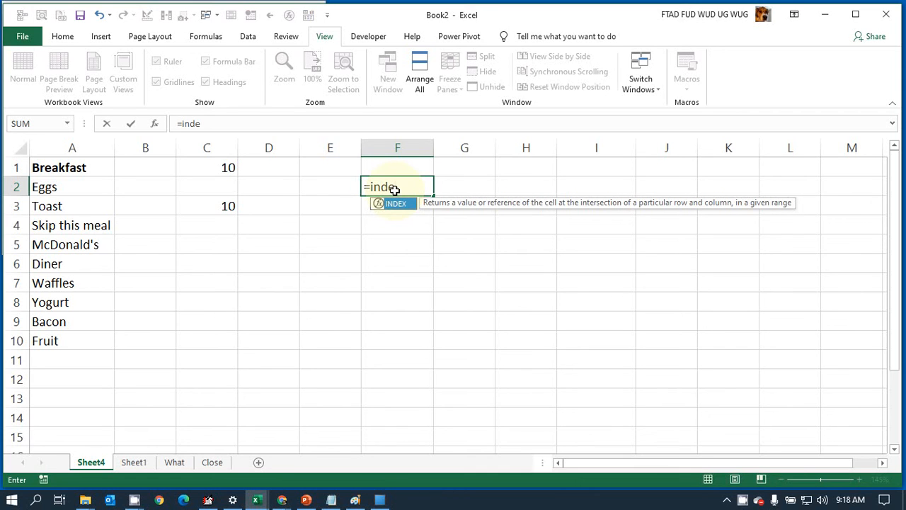
{"action": "type", "text": "x("}
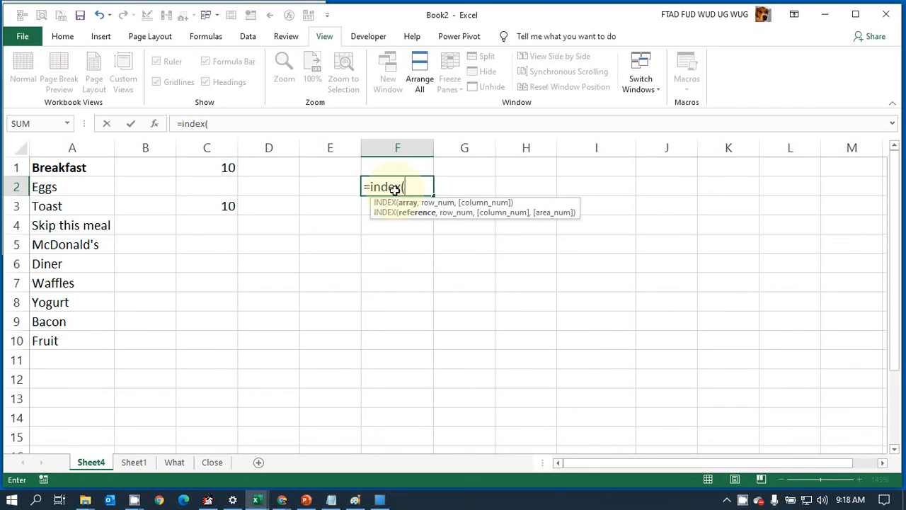
{"action": "type", "text": "A"}
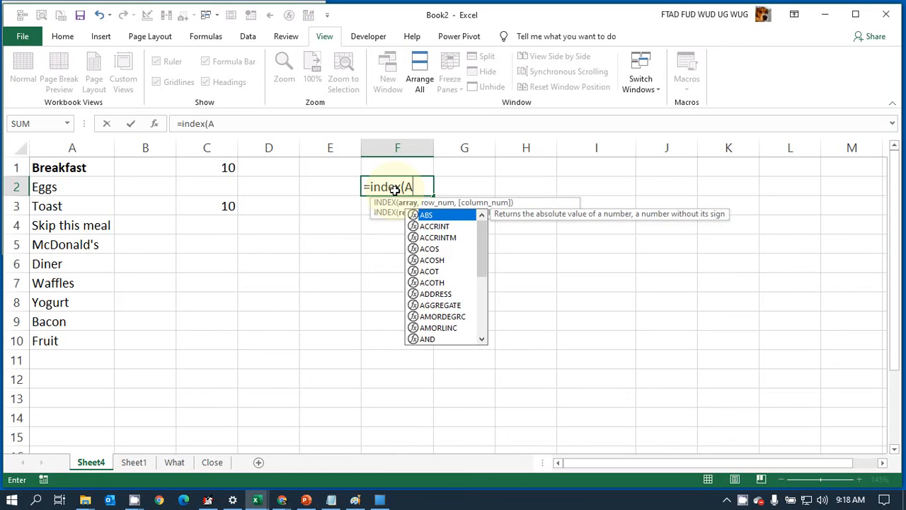
{"action": "type", "text": ":A)"}
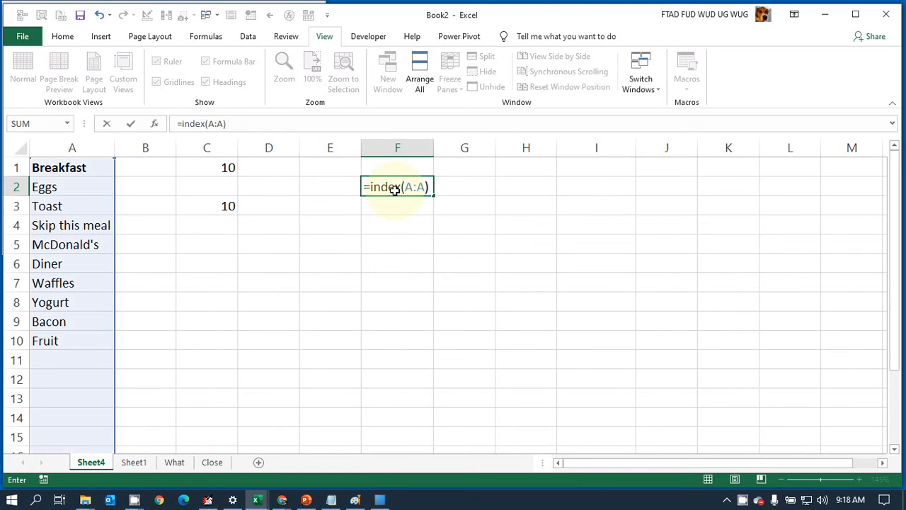
{"action": "key", "text": "BackSpace"}
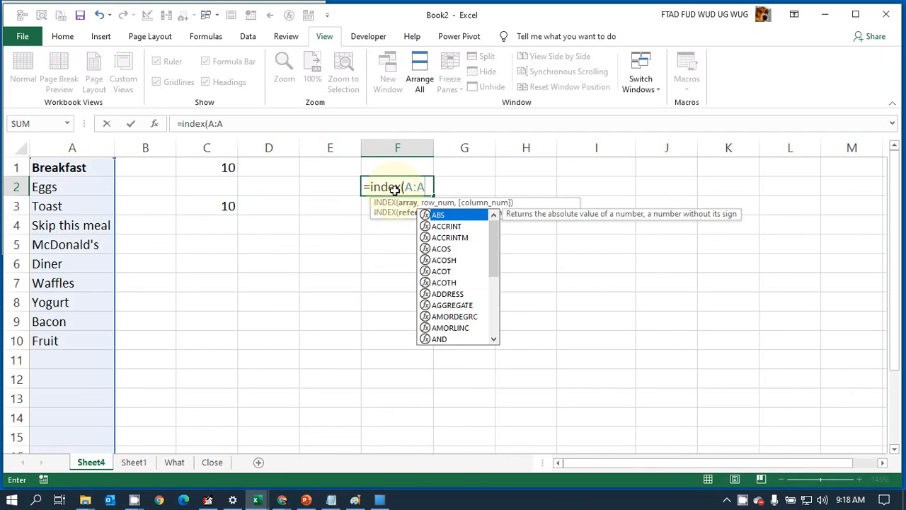
{"action": "type", "text": ","}
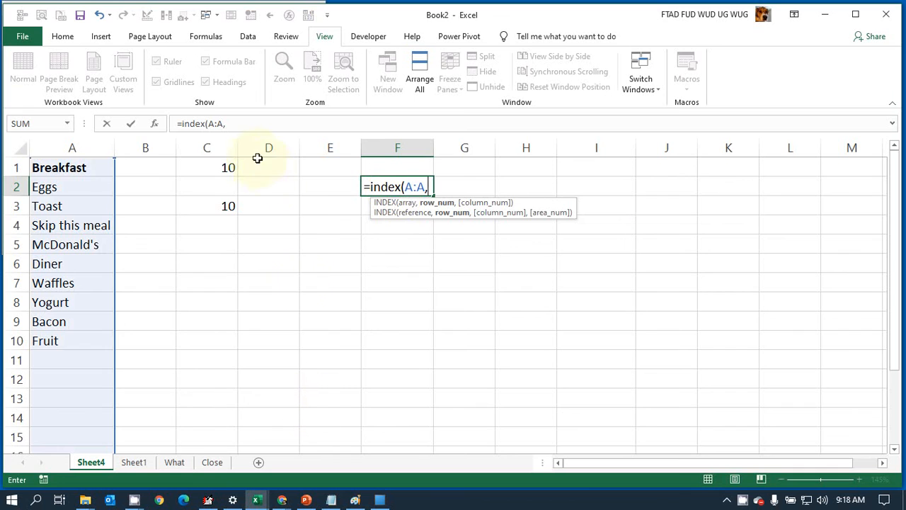
{"action": "left_click", "coordinate": [228, 169]}
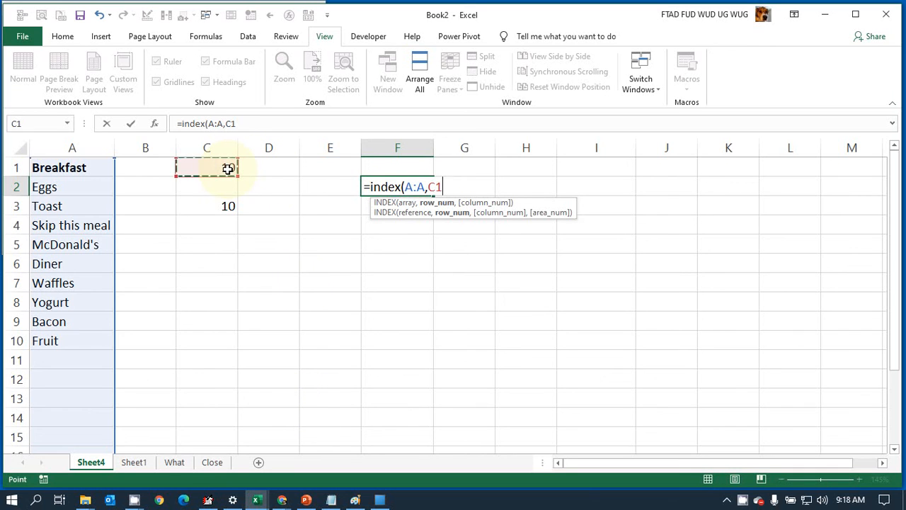
{"action": "type", "text": ")"}
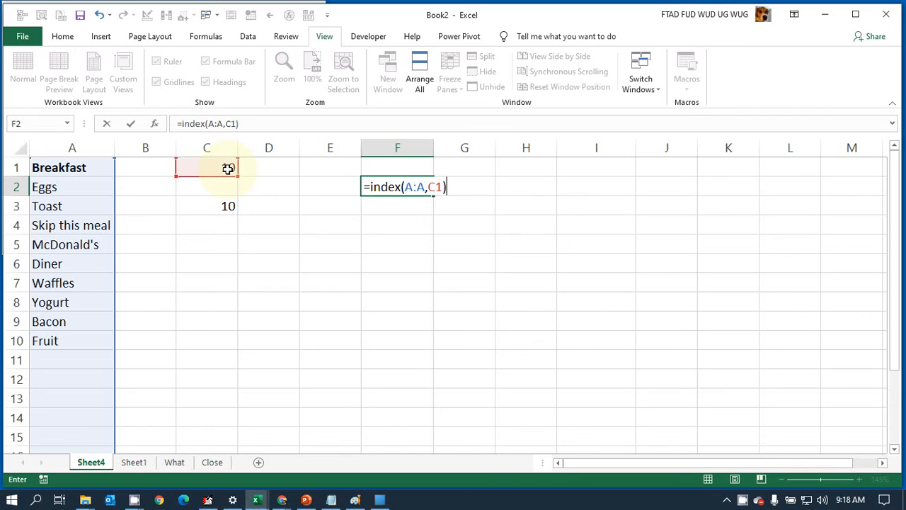
{"action": "key", "text": "Return"}
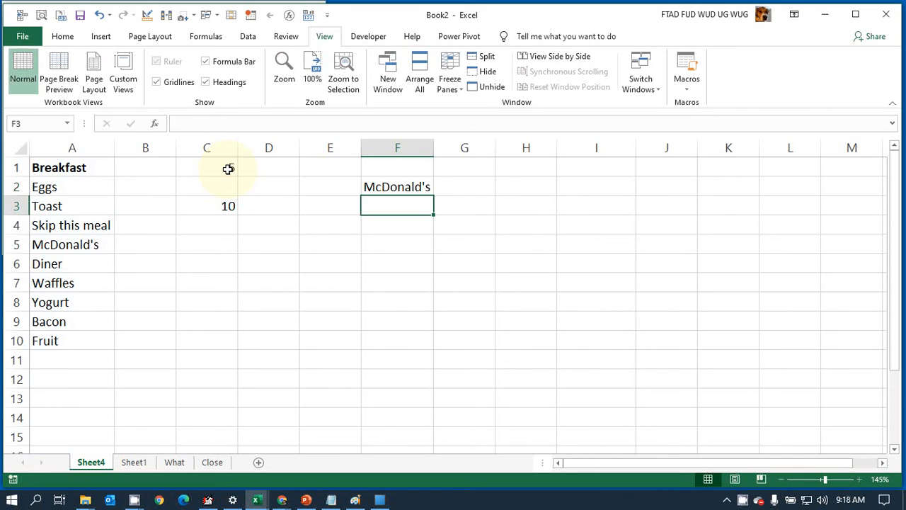
Step: Select cell F2 and recalculate the sheet repeatedly to check that its breakfast item follows the row number in C1
{"action": "key", "text": "Up"}
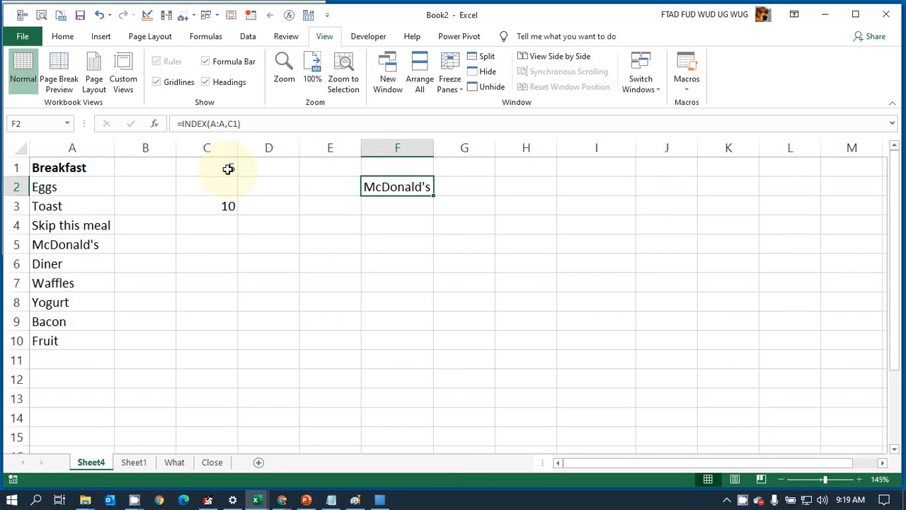
{"action": "key", "text": "F9"}
{"action": "key", "text": "F9"}
{"action": "key", "text": "F9"}
{"action": "key", "text": "F9"}
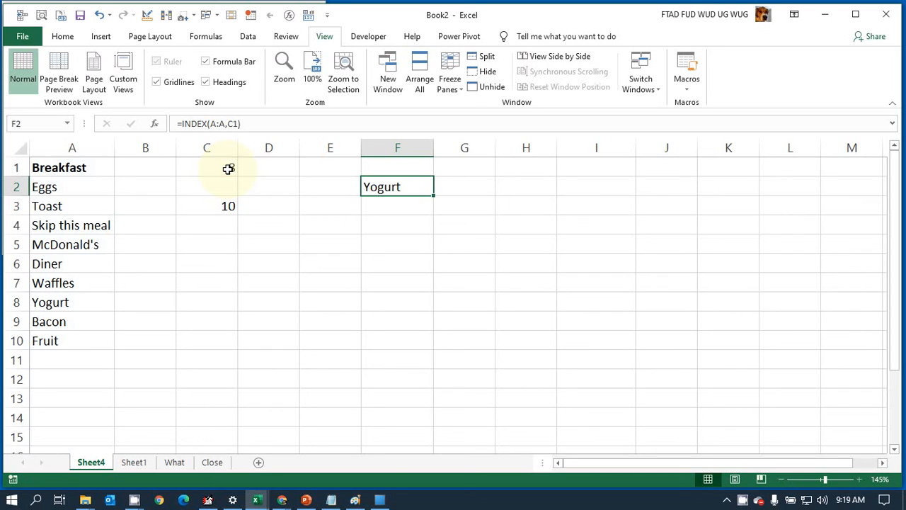
{"action": "key", "text": "F9"}
{"action": "key", "text": "F9"}
{"action": "key", "text": "F9"}
{"action": "key", "text": "F9"}
{"action": "key", "text": "F9"}
{"action": "key", "text": "F9"}
{"action": "key", "text": "F9"}
{"action": "key", "text": "F9"}
Step: Give cell F2 a yellow fill and make its text centered and bold
{"action": "left_click", "coordinate": [58, 39]}
{"action": "left_click", "coordinate": [212, 84]}
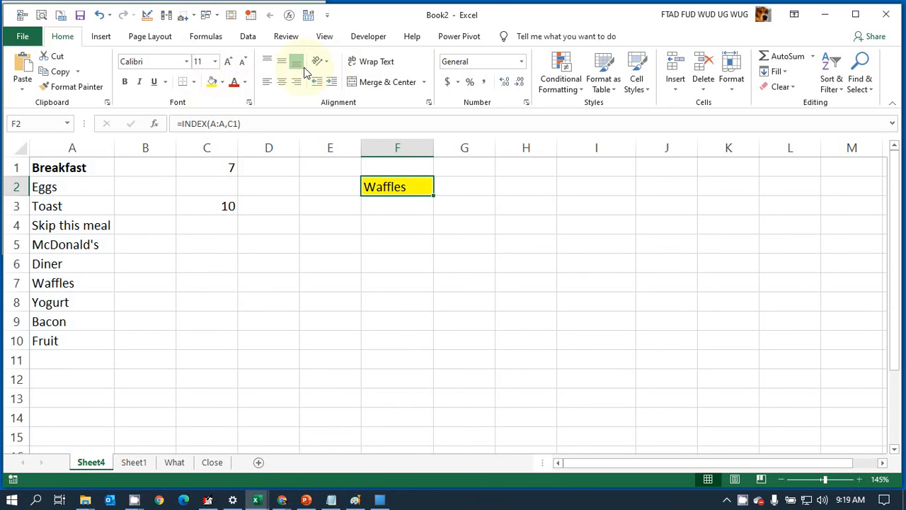
{"action": "left_click", "coordinate": [281, 81]}
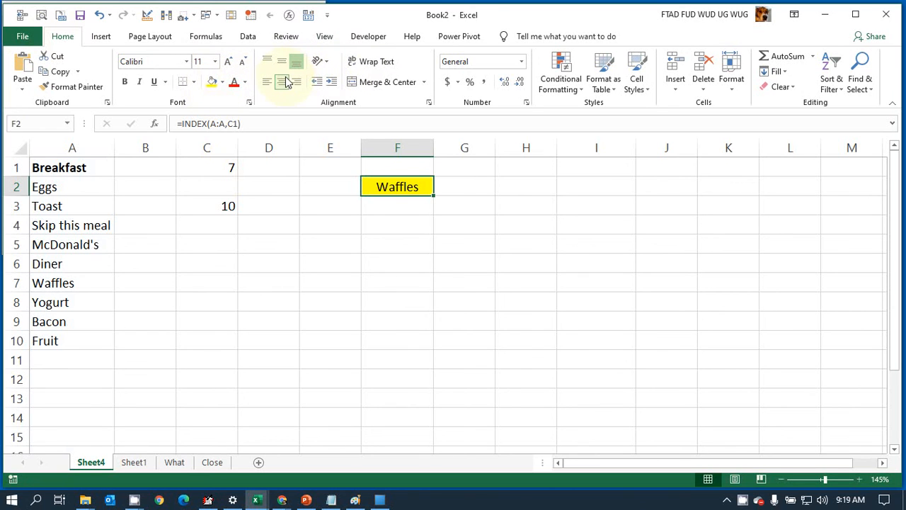
{"action": "left_click", "coordinate": [125, 82]}
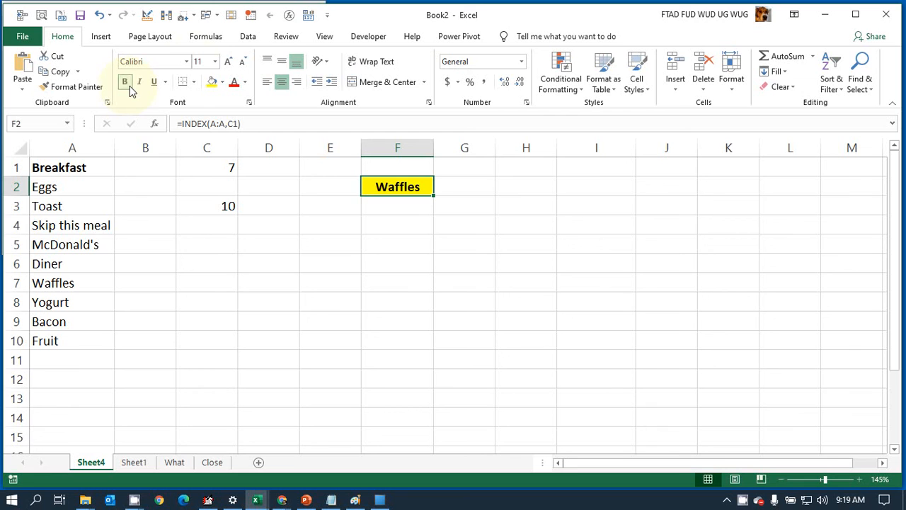
Step: Enlarge the font of cell F2 to size 18 and widen column F to about three times its width
{"action": "left_click", "coordinate": [226, 62]}
{"action": "left_click", "coordinate": [226, 62]}
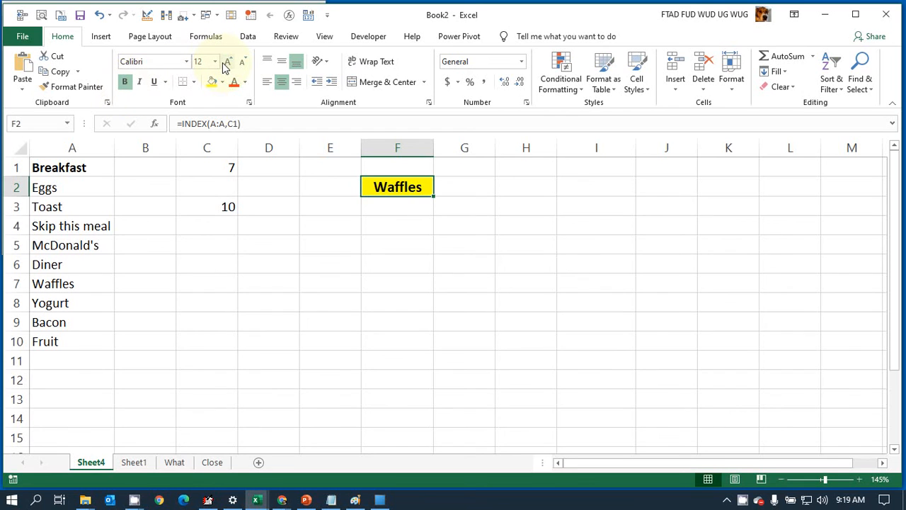
{"action": "left_click", "coordinate": [226, 63]}
{"action": "left_click", "coordinate": [226, 62]}
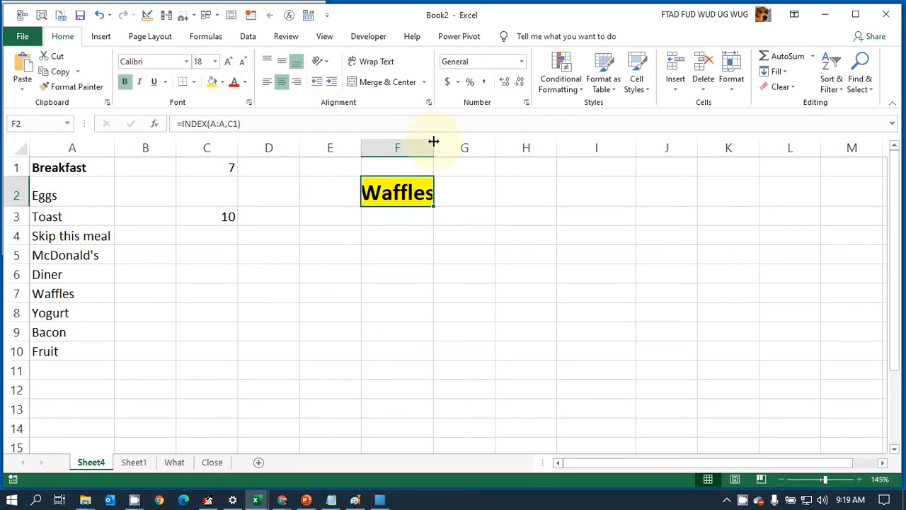
{"action": "left_click_drag", "start_coordinate": [433, 141], "coordinate": [580, 176]}
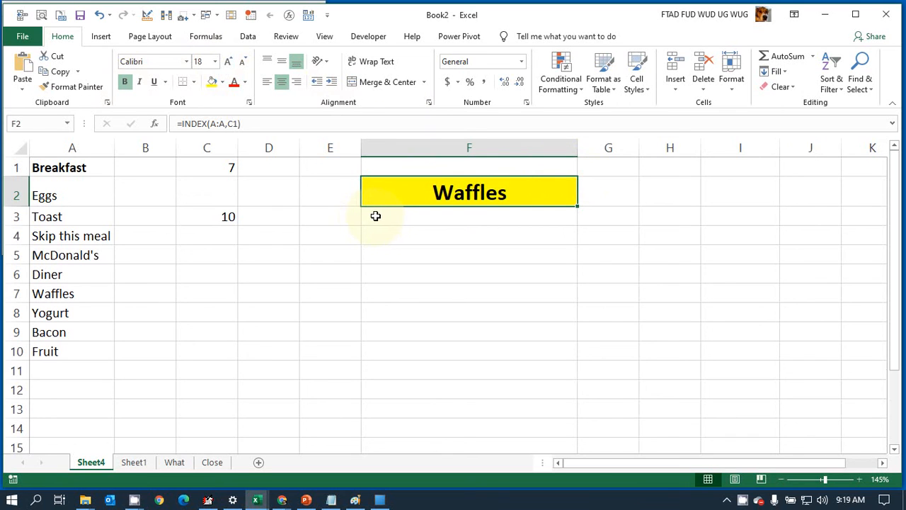
Step: Recalculate the sheet a few times to check how different breakfast picks fit in the formatted cell F2
{"action": "key", "text": "F9"}
{"action": "key", "text": "F9"}
{"action": "key", "text": "F9"}
{"action": "key", "text": "F9"}
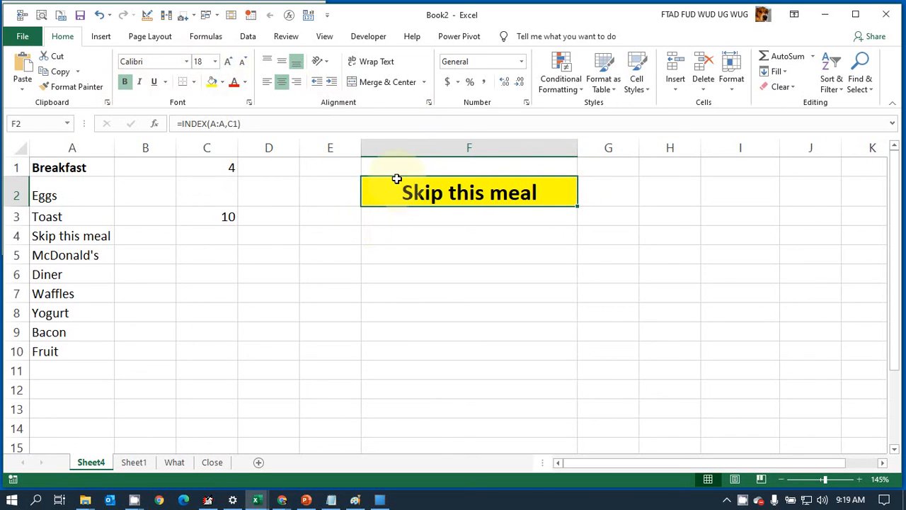
Step: Enter the label "Press F9 to recalculate" in cell F1, above the highlighted breakfast pick
{"action": "left_click", "coordinate": [393, 169]}
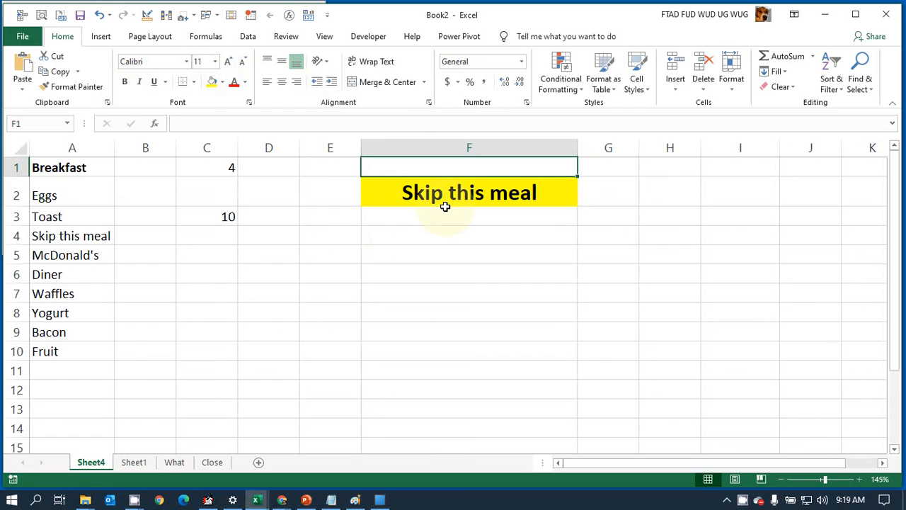
{"action": "type", "text": "Press F"}
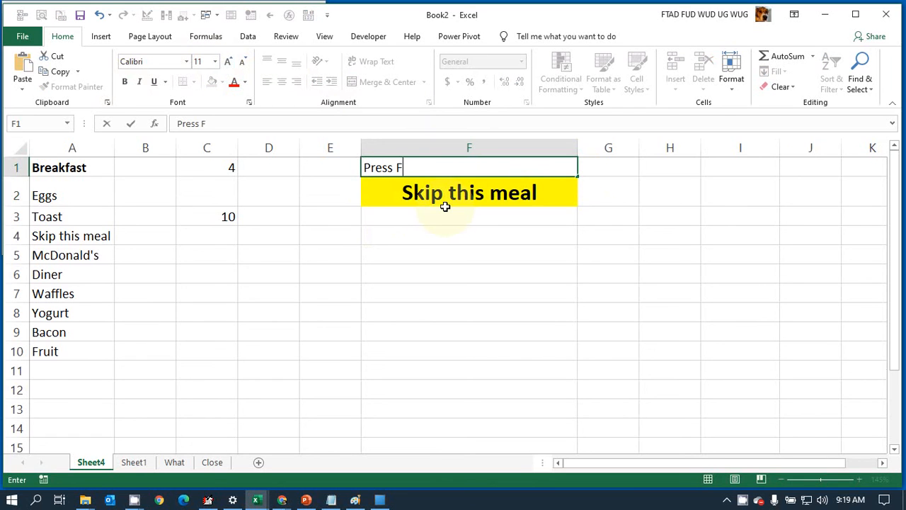
{"action": "type", "text": "9 to recal"}
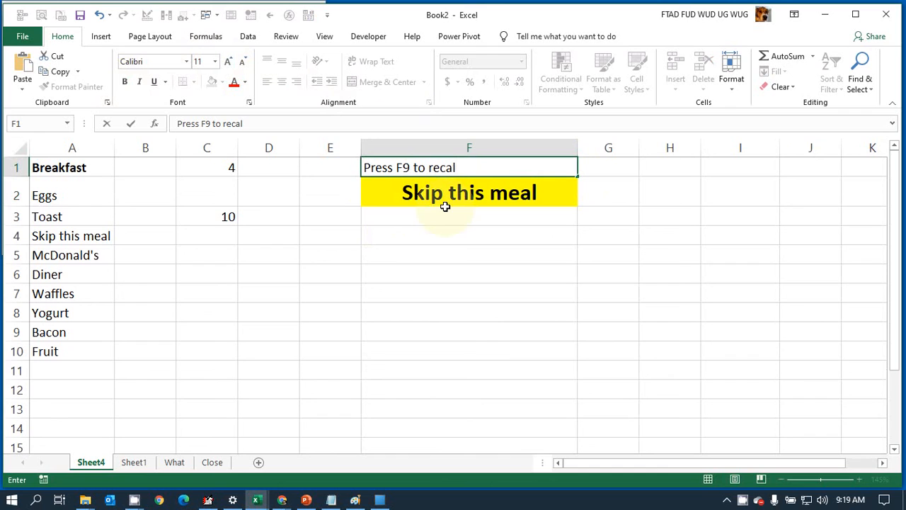
{"action": "type", "text": "culate"}
{"action": "key", "text": "Return"}
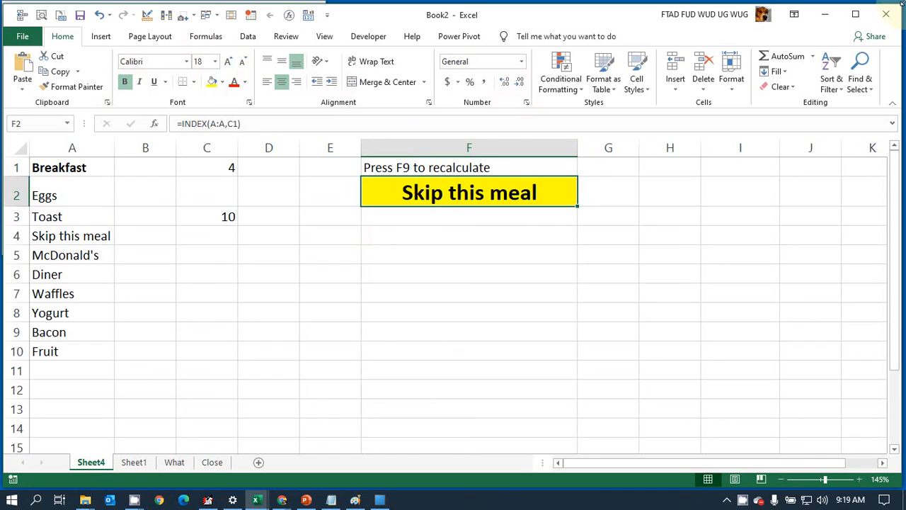
Step: Recalculate the sheet repeatedly to view different random breakfast picks below the new label
{"action": "key", "text": "F9"}
{"action": "key", "text": "F9"}
{"action": "key", "text": "F9"}
{"action": "key", "text": "F9"}
{"action": "key", "text": "F9"}
{"action": "key", "text": "F9"}
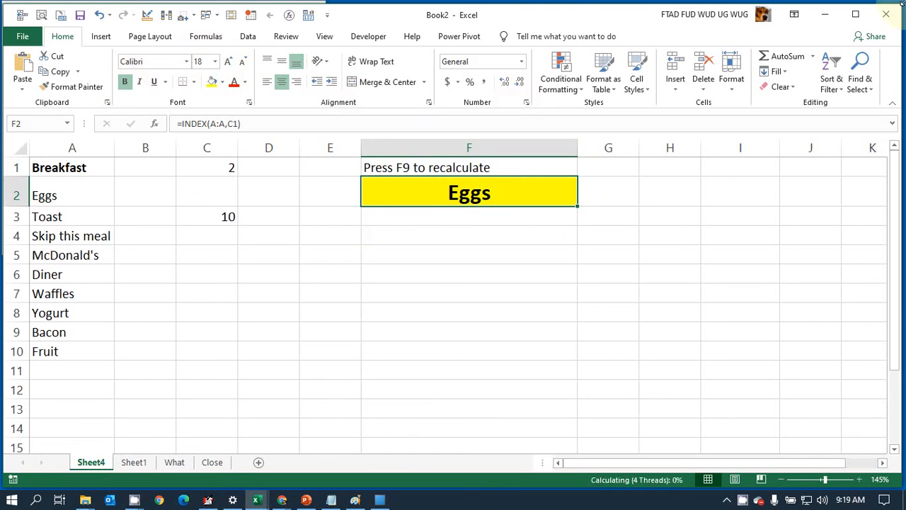
{"action": "key", "text": "F9"}
{"action": "key", "text": "F9"}
{"action": "key", "text": "F9"}
{"action": "key", "text": "F9"}
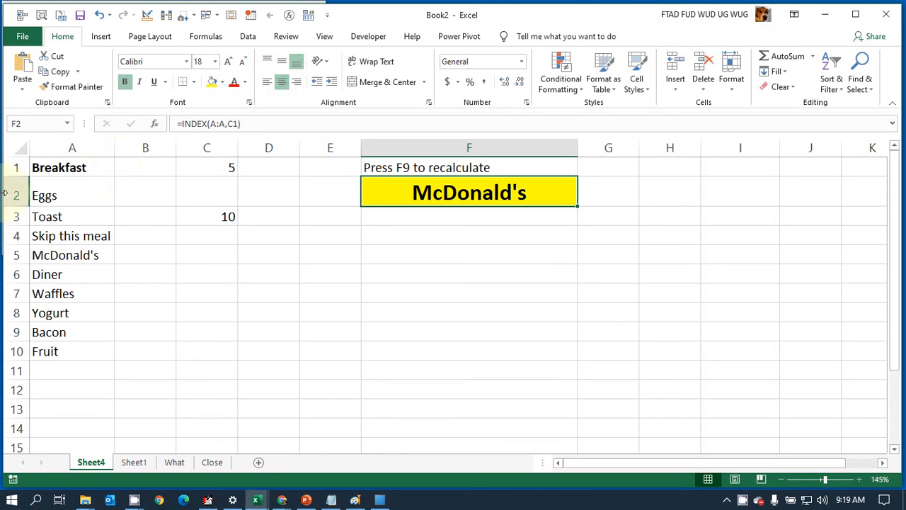
Step: Hide columns A through E so that only the label and the breakfast pick are displayed
{"action": "left_click", "coordinate": [65, 150]}
{"action": "left_click_drag", "start_coordinate": [64, 150], "coordinate": [327, 181]}
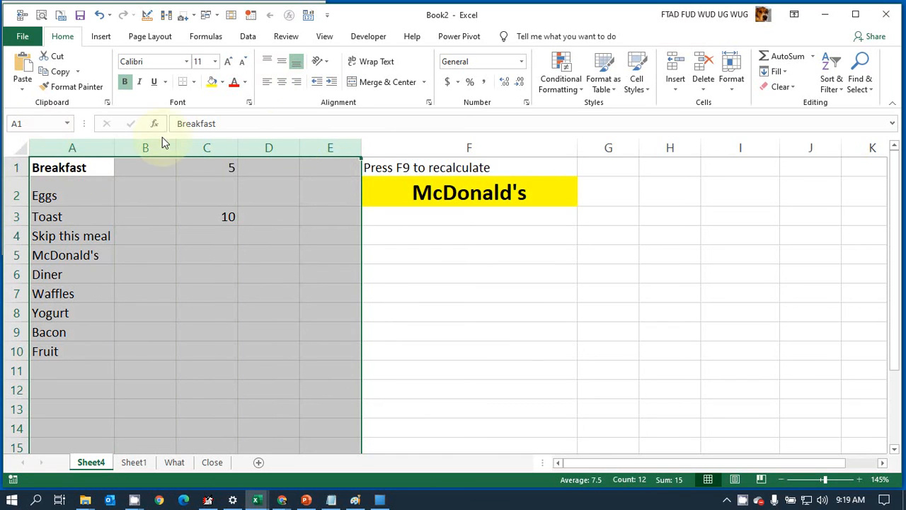
{"action": "right_click", "coordinate": [315, 147]}
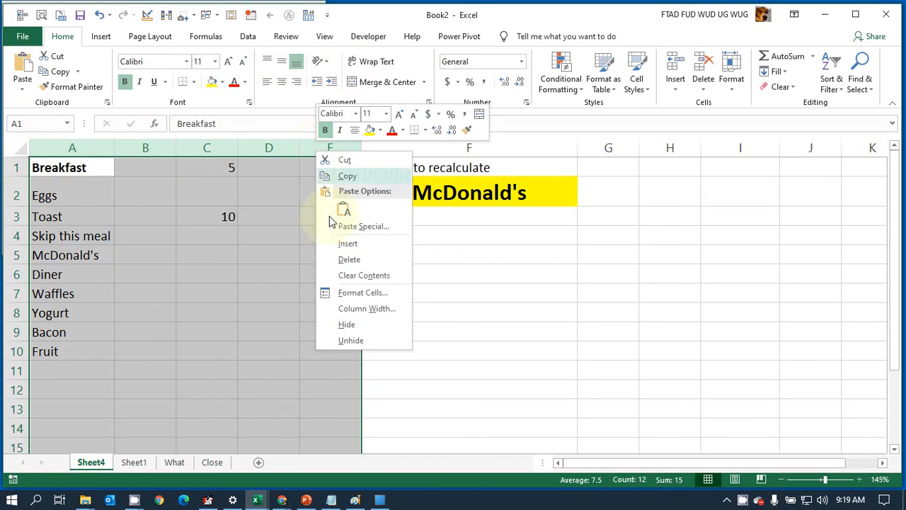
{"action": "left_click", "coordinate": [344, 324]}
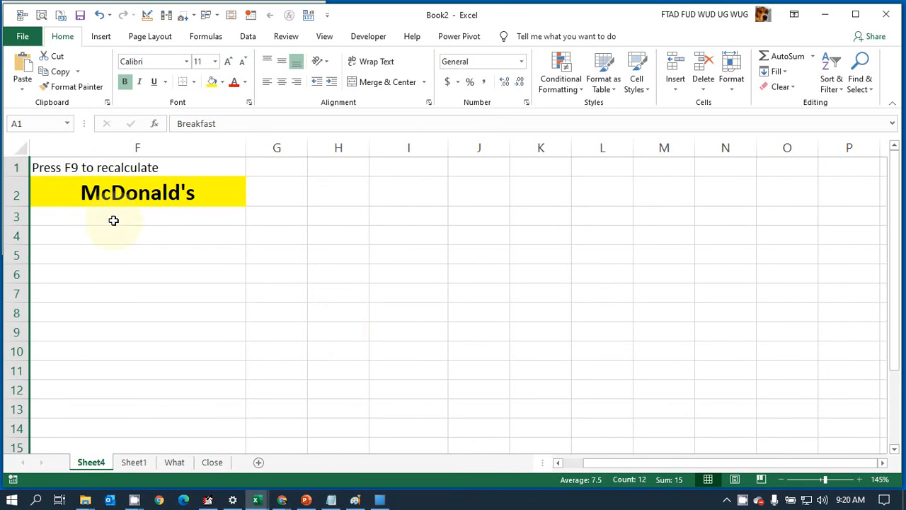
Step: Select the whole sheet, unhide the hidden columns A through E and select cell A11
{"action": "left_click", "coordinate": [23, 146]}
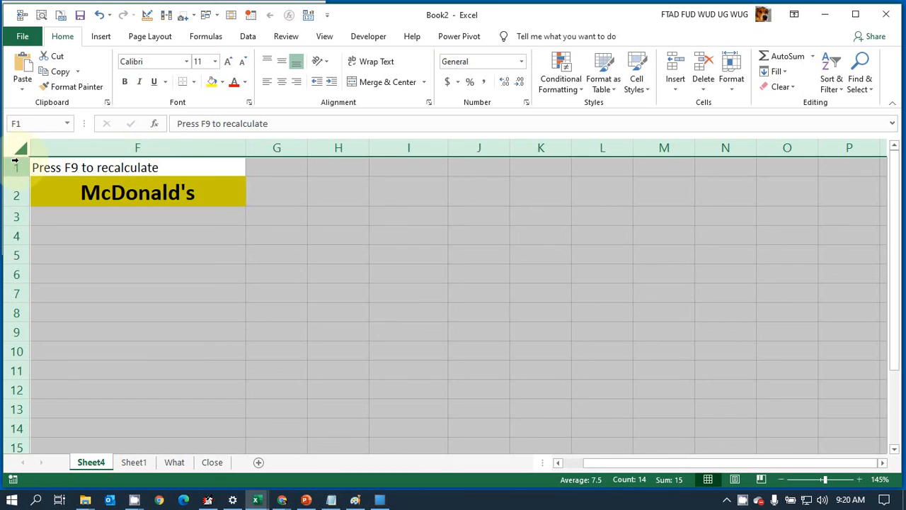
{"action": "right_click", "coordinate": [74, 141]}
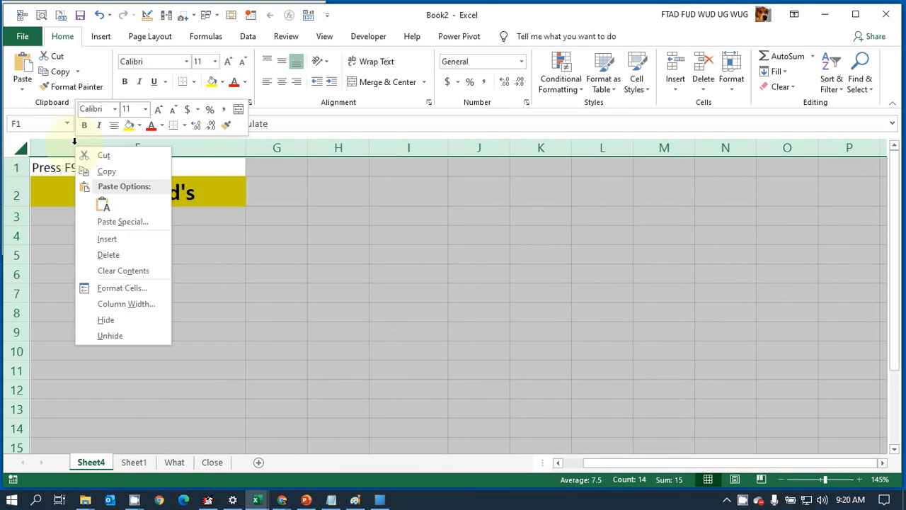
{"action": "left_click", "coordinate": [117, 334]}
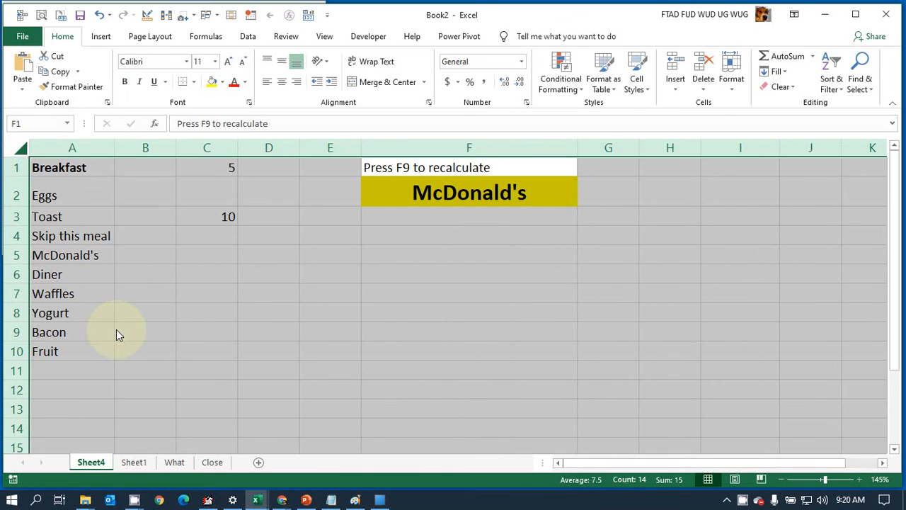
{"action": "left_click", "coordinate": [44, 364]}
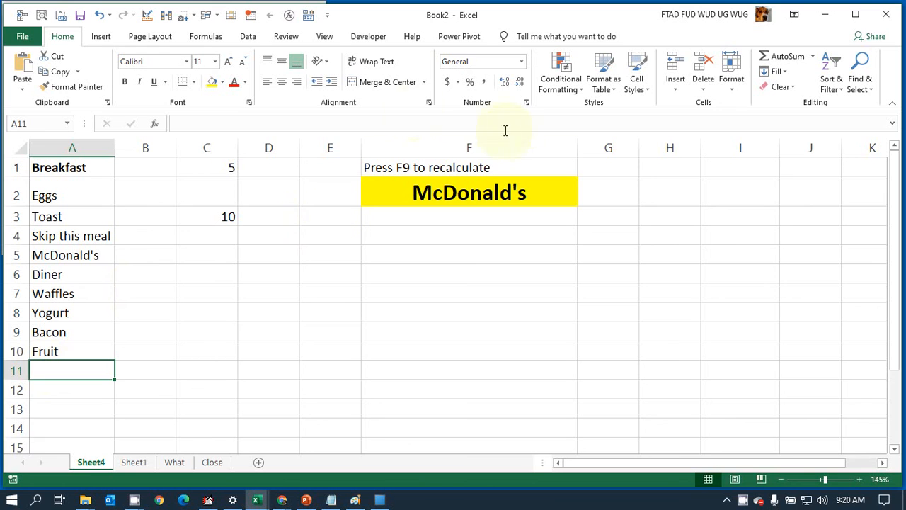
{"action": "left_click", "coordinate": [386, 149]}
{"action": "left_click_drag", "start_coordinate": [386, 149], "coordinate": [7, 172]}
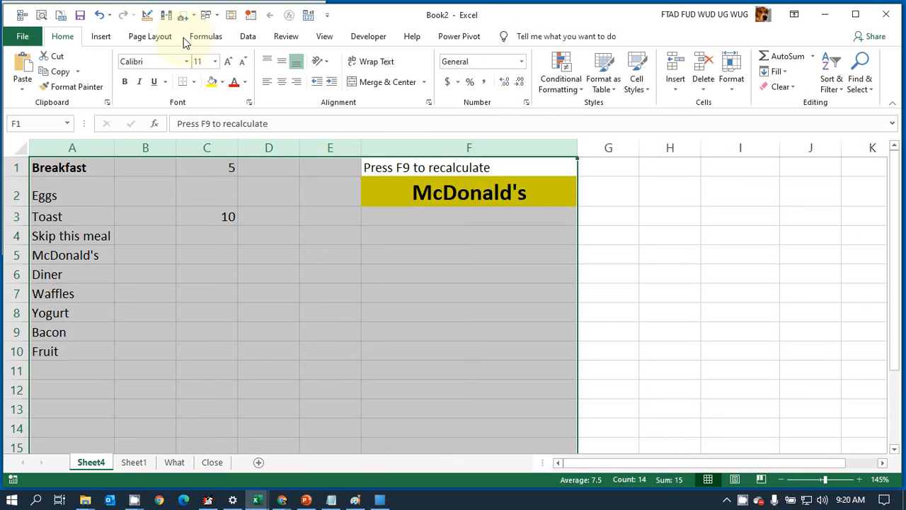
{"action": "left_click", "coordinate": [246, 38]}
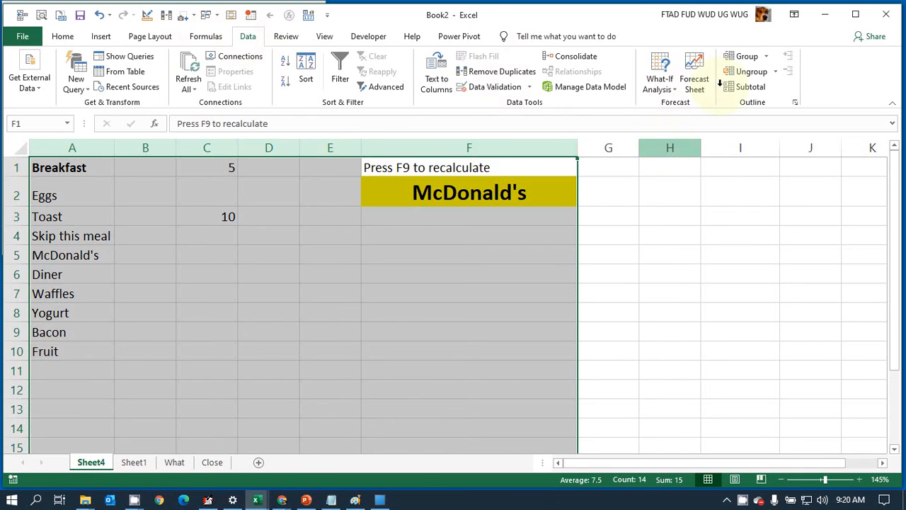
{"action": "left_click", "coordinate": [754, 60]}
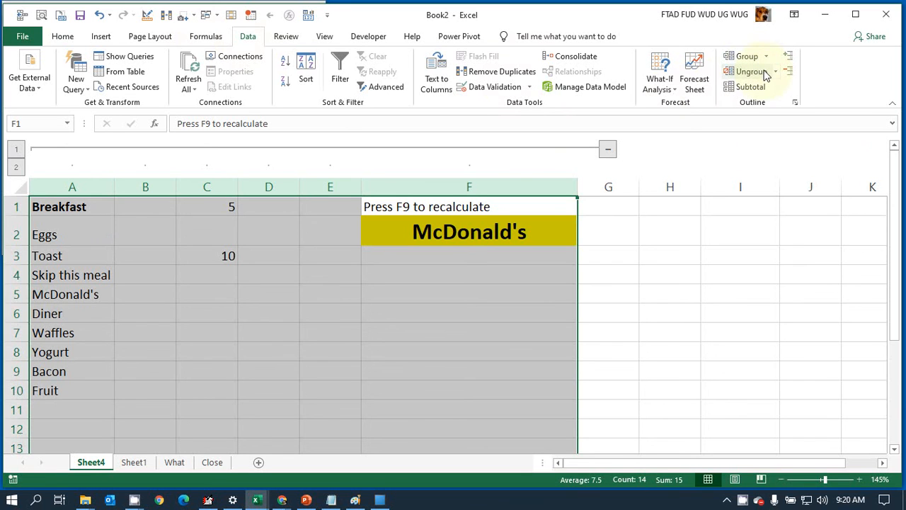
{"action": "key", "text": "ctrl+z"}
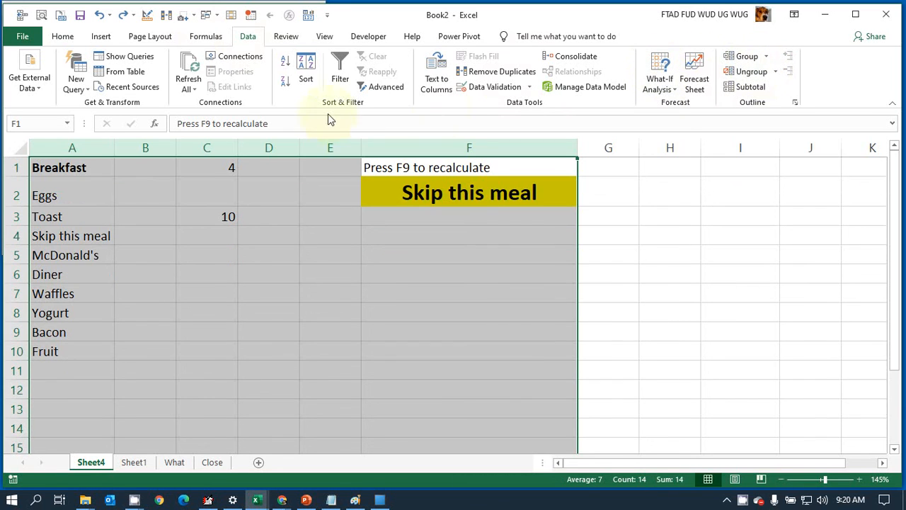
Step: Group columns A through E, and collapse and re-expand the group to test it
{"action": "left_click", "coordinate": [350, 144]}
{"action": "left_click_drag", "start_coordinate": [350, 144], "coordinate": [111, 154]}
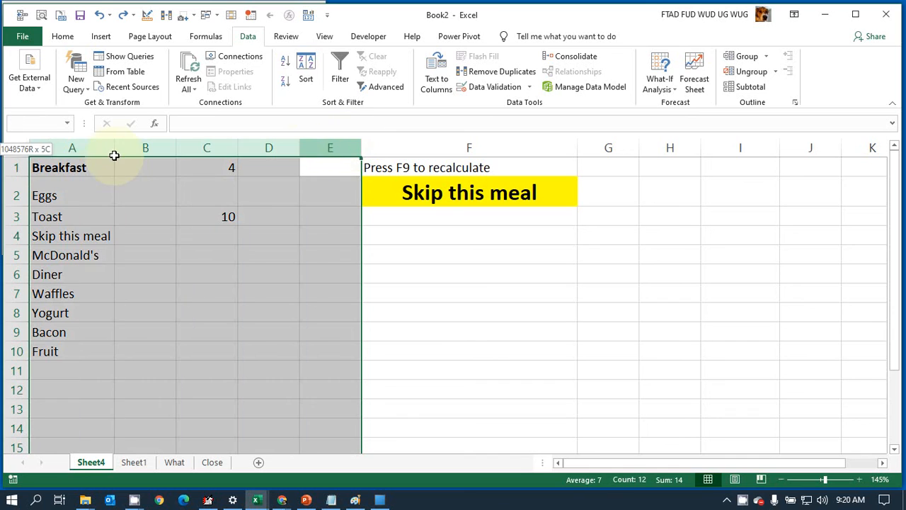
{"action": "left_click", "coordinate": [753, 61]}
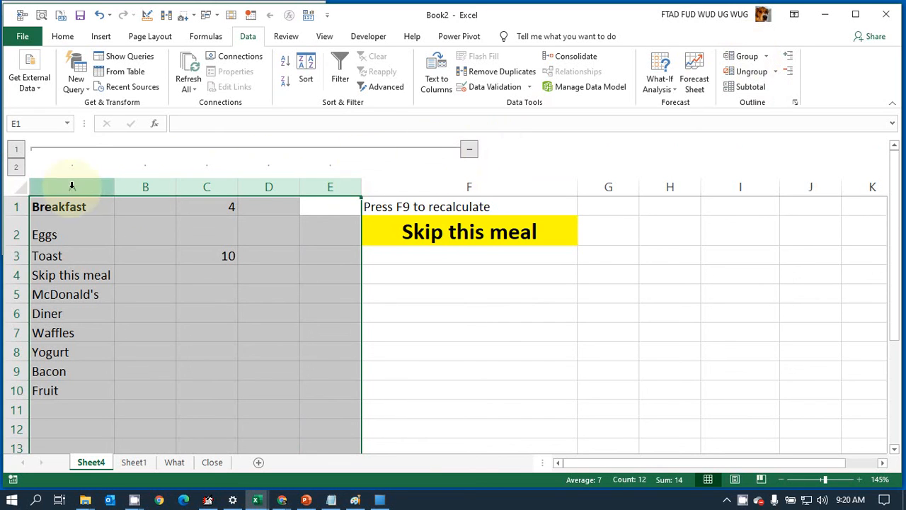
{"action": "left_click", "coordinate": [471, 151]}
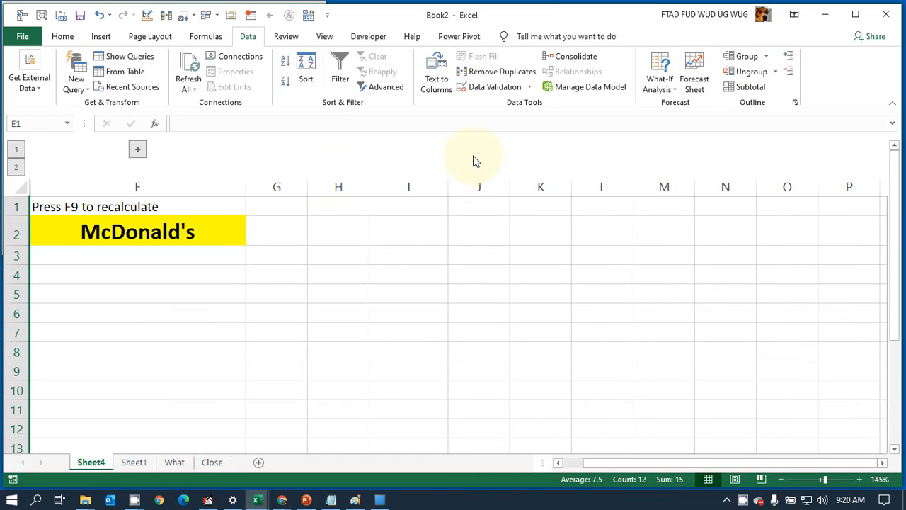
{"action": "left_click", "coordinate": [140, 151]}
Step: Add Cereal to the end of the breakfast list in cell A11
{"action": "left_click", "coordinate": [50, 415]}
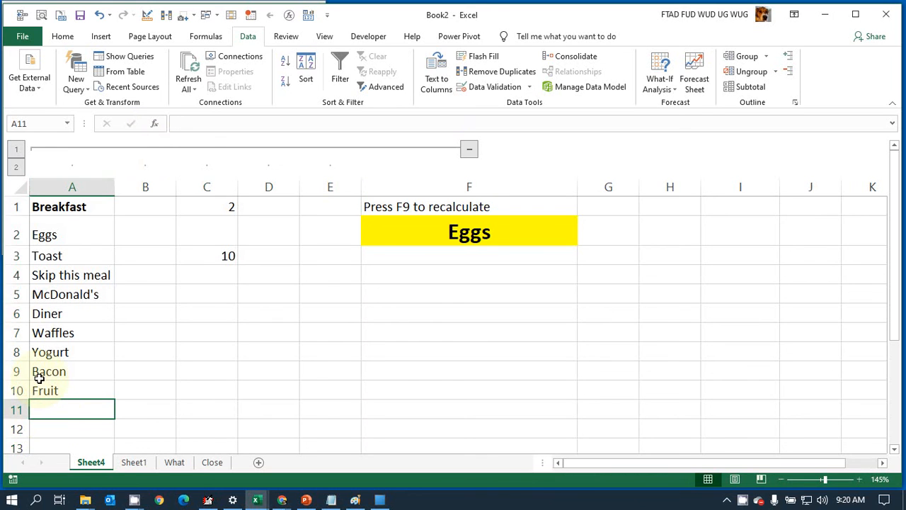
{"action": "type", "text": "Ceria"}
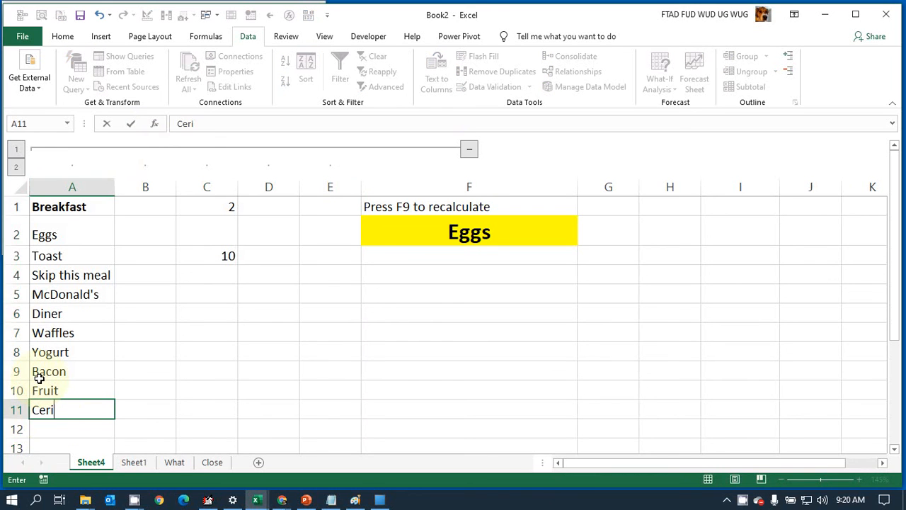
{"action": "key", "text": "BackSpace"}
{"action": "key", "text": "BackSpace"}
{"action": "type", "text": "eal"}
{"action": "key", "text": "Return"}
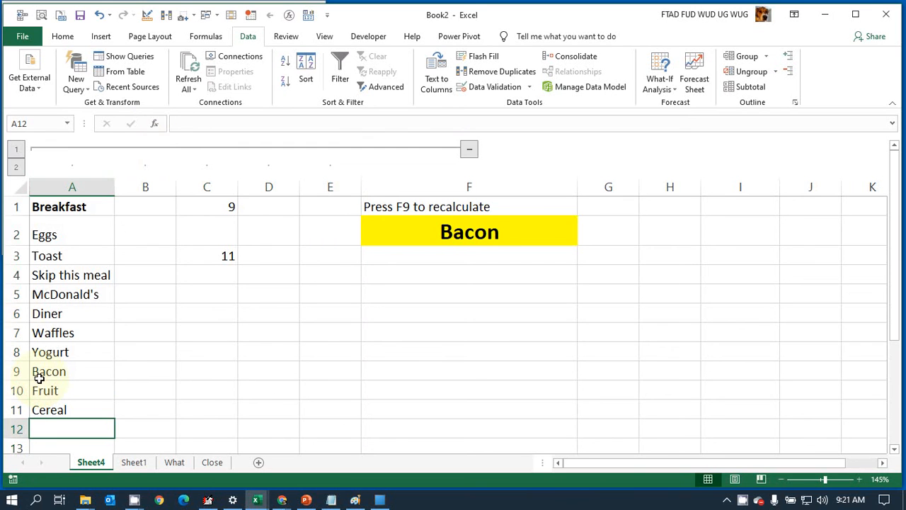
Step: Check the COUNTA formula in cell C3 and leave the grouped columns A through E collapsed
{"action": "left_click", "coordinate": [211, 255]}
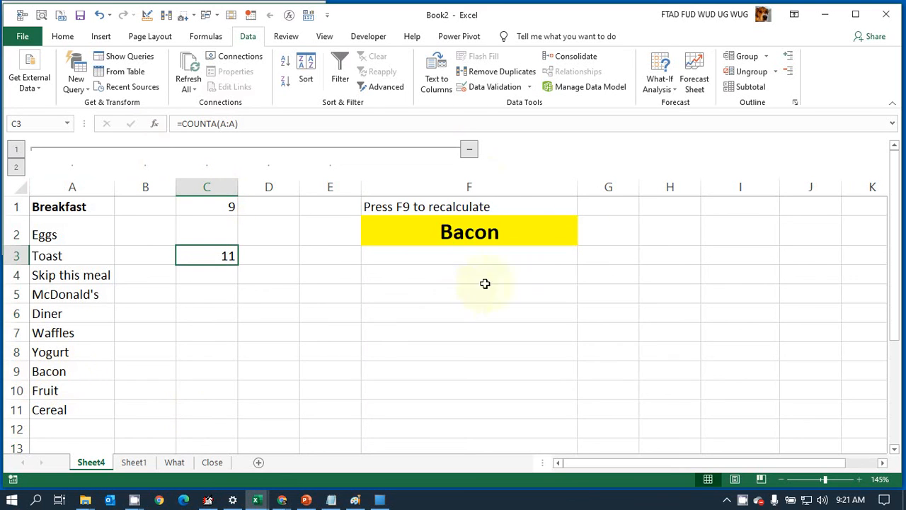
{"action": "left_click", "coordinate": [469, 149]}
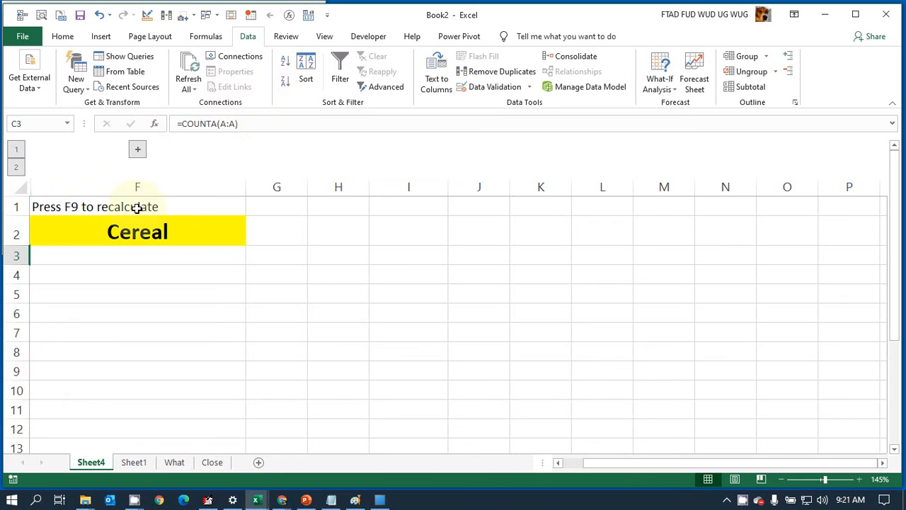
{"action": "left_click", "coordinate": [138, 149]}
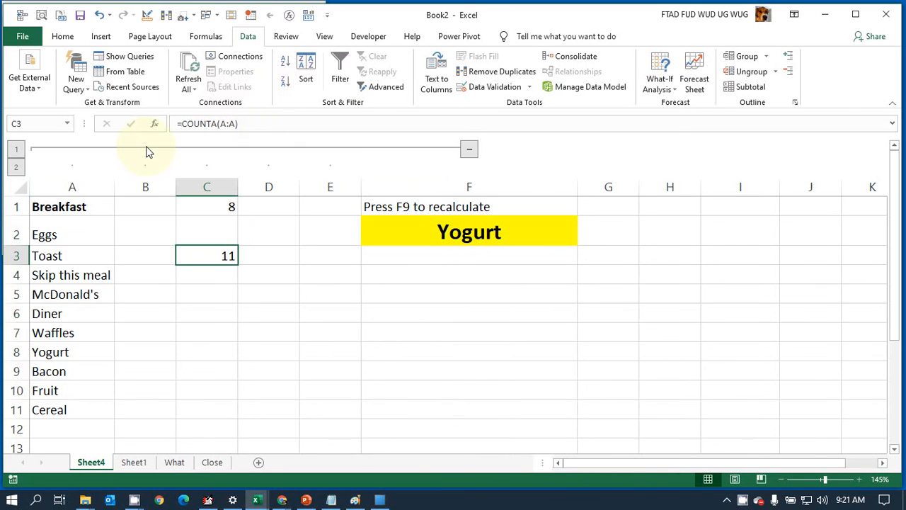
{"action": "left_click", "coordinate": [469, 152]}
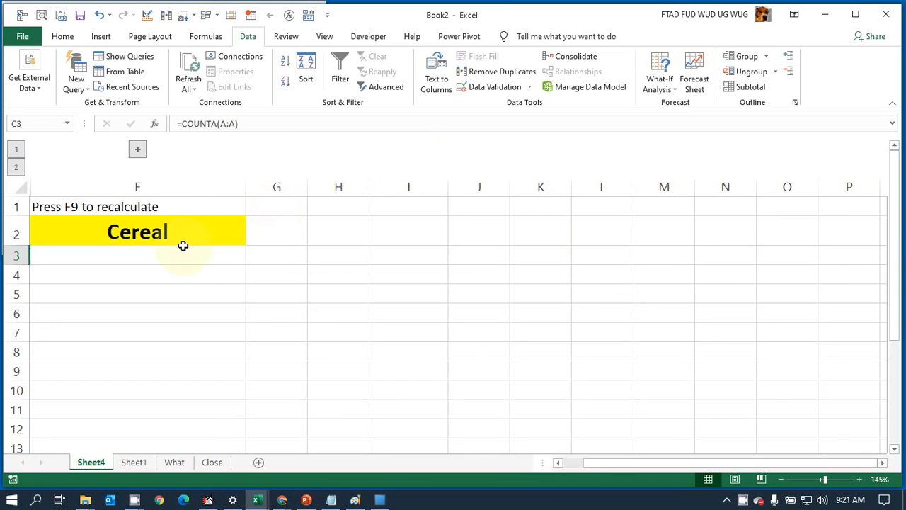
Step: Recalculate the sheet repeatedly to view new breakfast picks with the list collapsed, and switch to the Close sheet
{"action": "key", "text": "F9"}
{"action": "key", "text": "F9"}
{"action": "key", "text": "F9"}
{"action": "key", "text": "F9"}
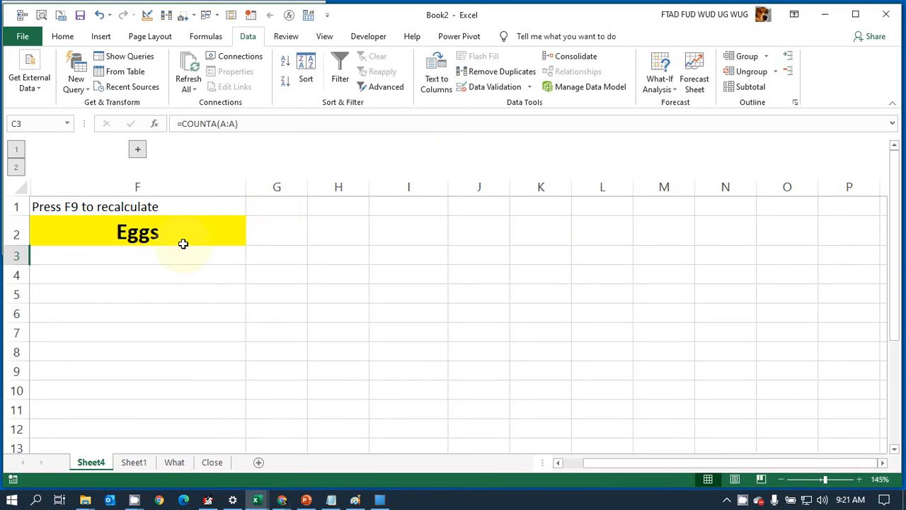
{"action": "key", "text": "F9"}
{"action": "key", "text": "F9"}
{"action": "key", "text": "F9"}
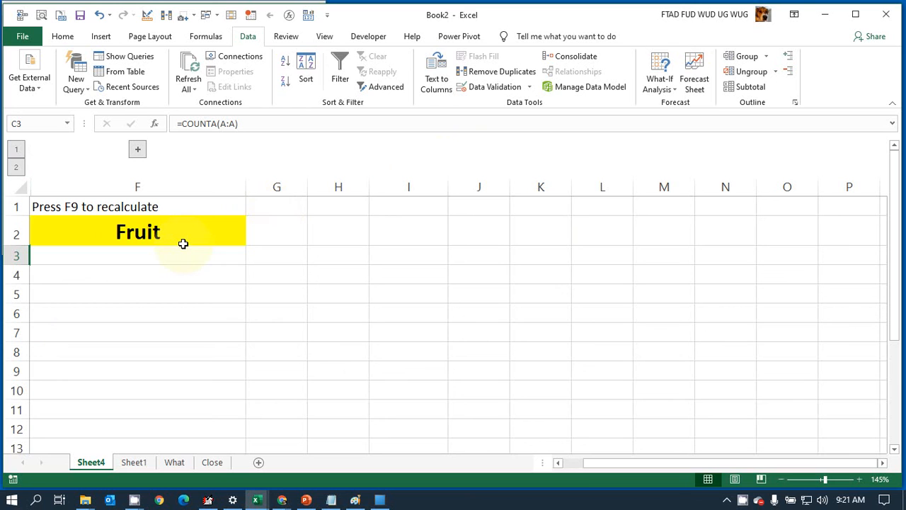
{"action": "left_click", "coordinate": [213, 462]}
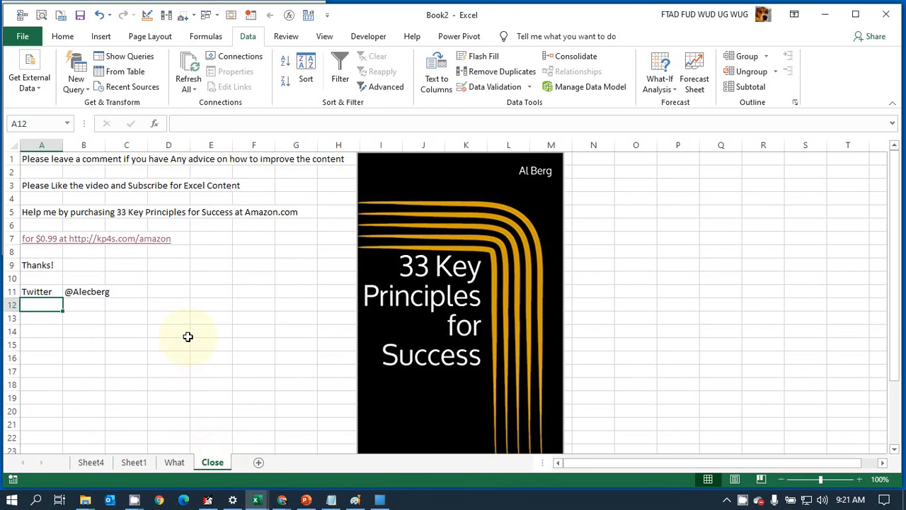